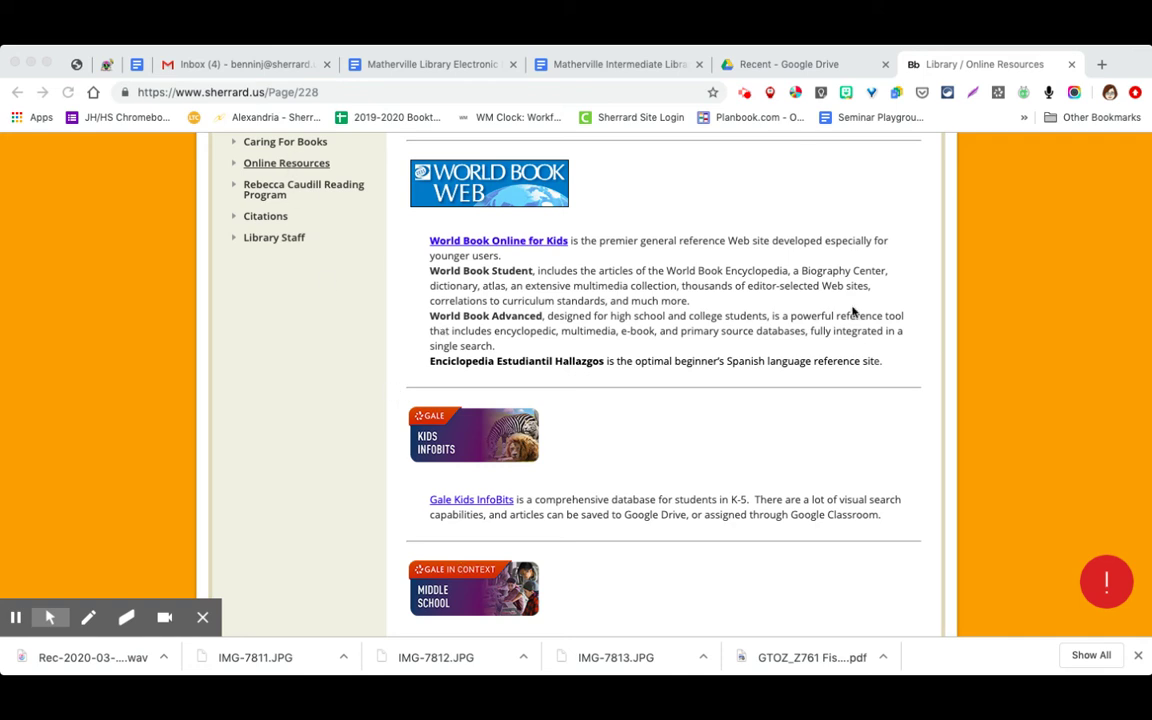
Open Gale Kids InfoBits from the library's online resources page and sign in with the prefilled library ID.
{"action": "scroll", "coordinate": [985, 345], "scroll_direction": "up", "scroll_amount": 1}
{"action": "scroll", "coordinate": [985, 345], "scroll_direction": "up", "scroll_amount": 5}
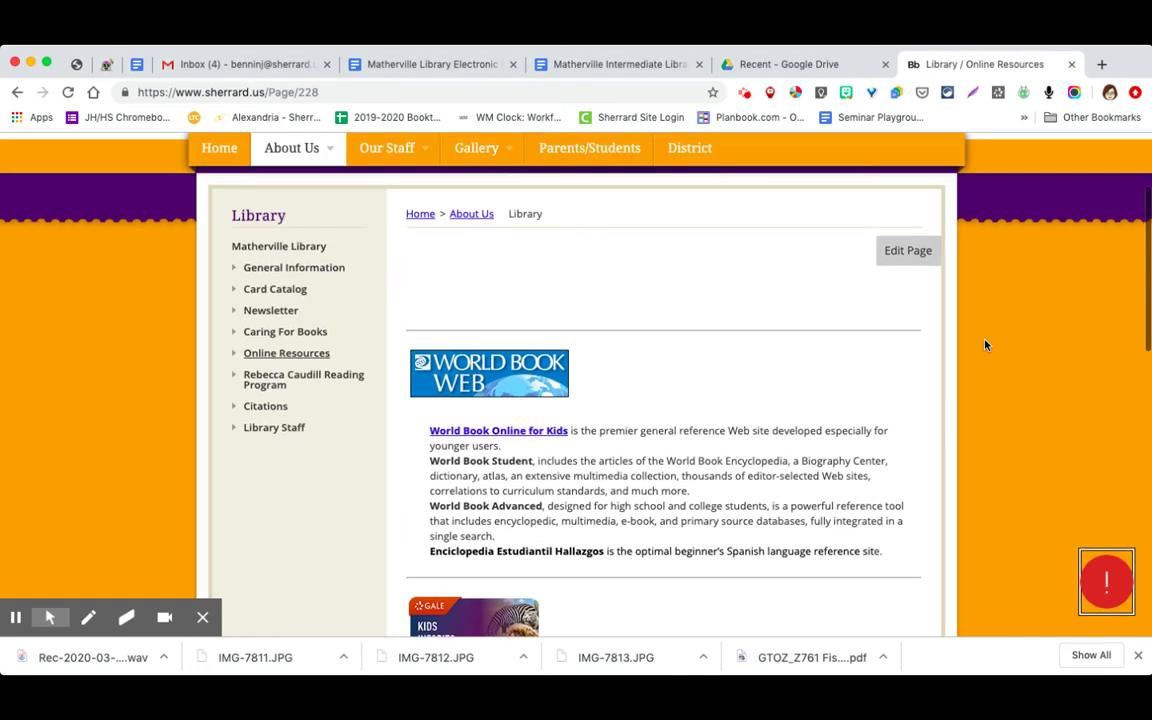
{"action": "scroll", "coordinate": [985, 345], "scroll_direction": "down", "scroll_amount": 1}
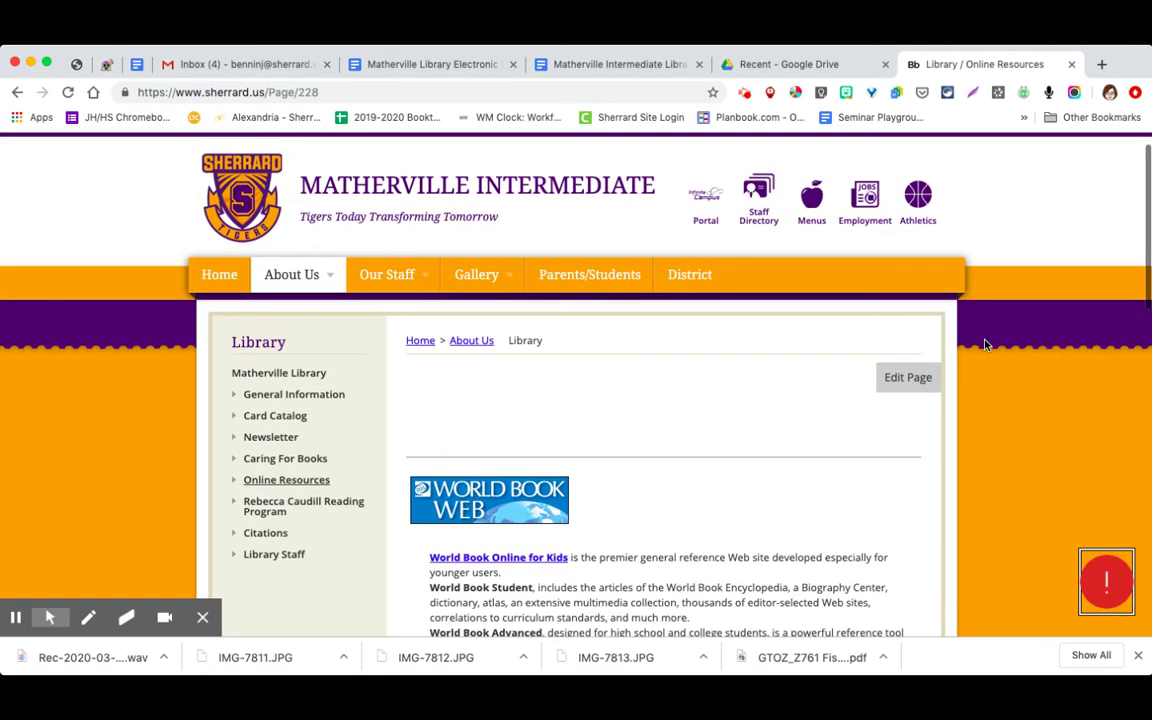
{"action": "mouse_move", "coordinate": [295, 268]}
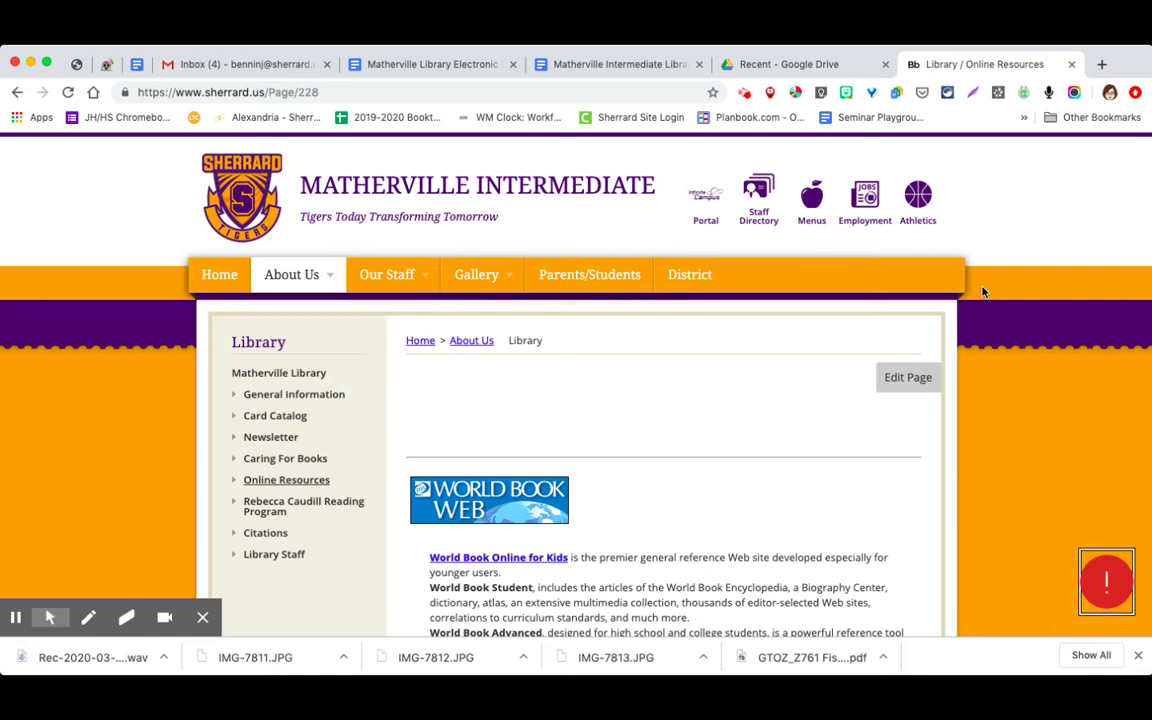
{"action": "scroll", "coordinate": [930, 392], "scroll_direction": "down", "scroll_amount": 5}
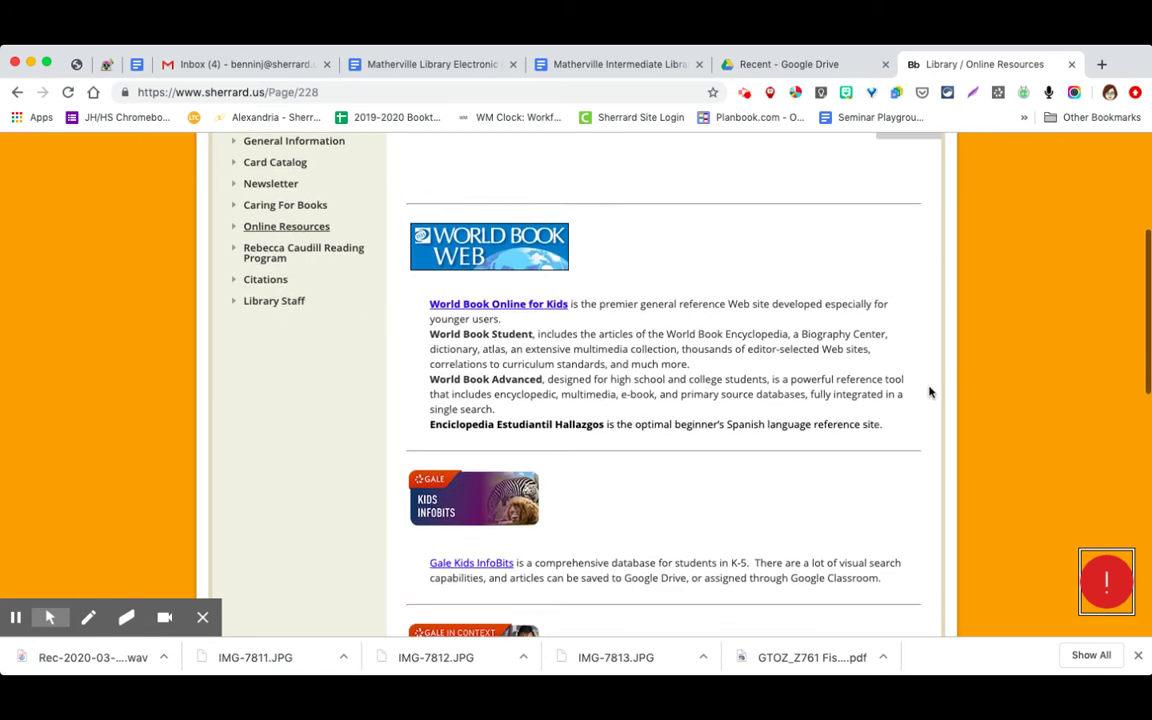
{"action": "scroll", "coordinate": [930, 392], "scroll_direction": "down", "scroll_amount": 5}
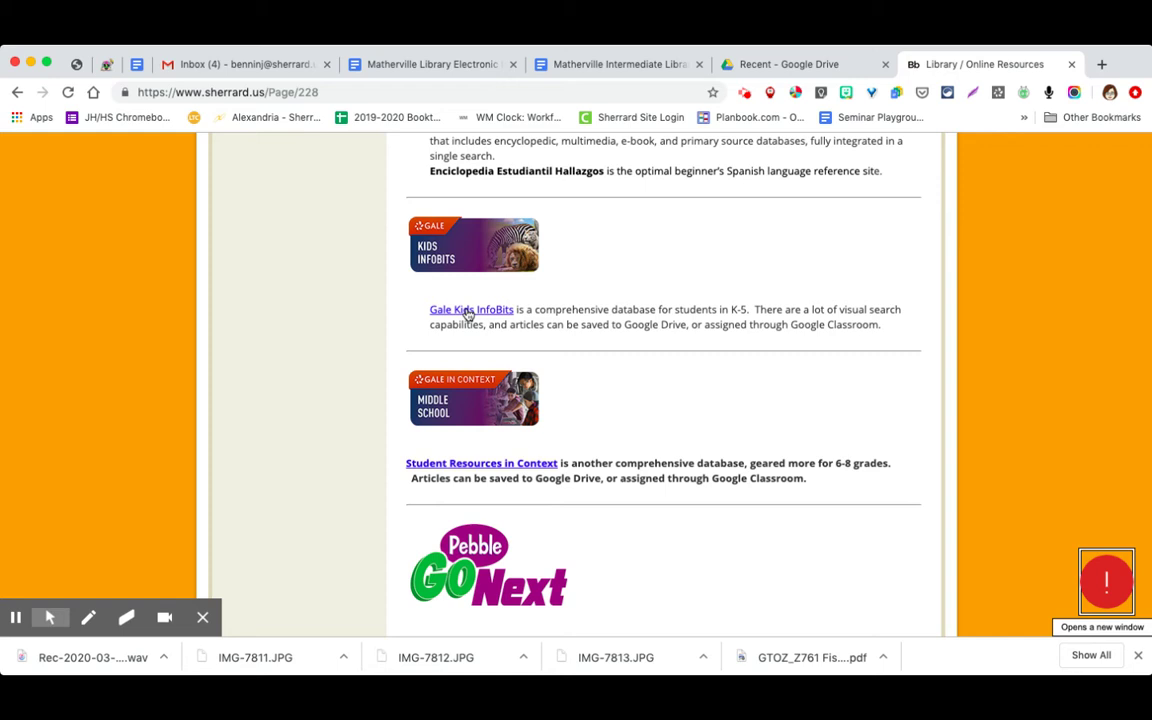
{"action": "left_click", "coordinate": [467, 314]}
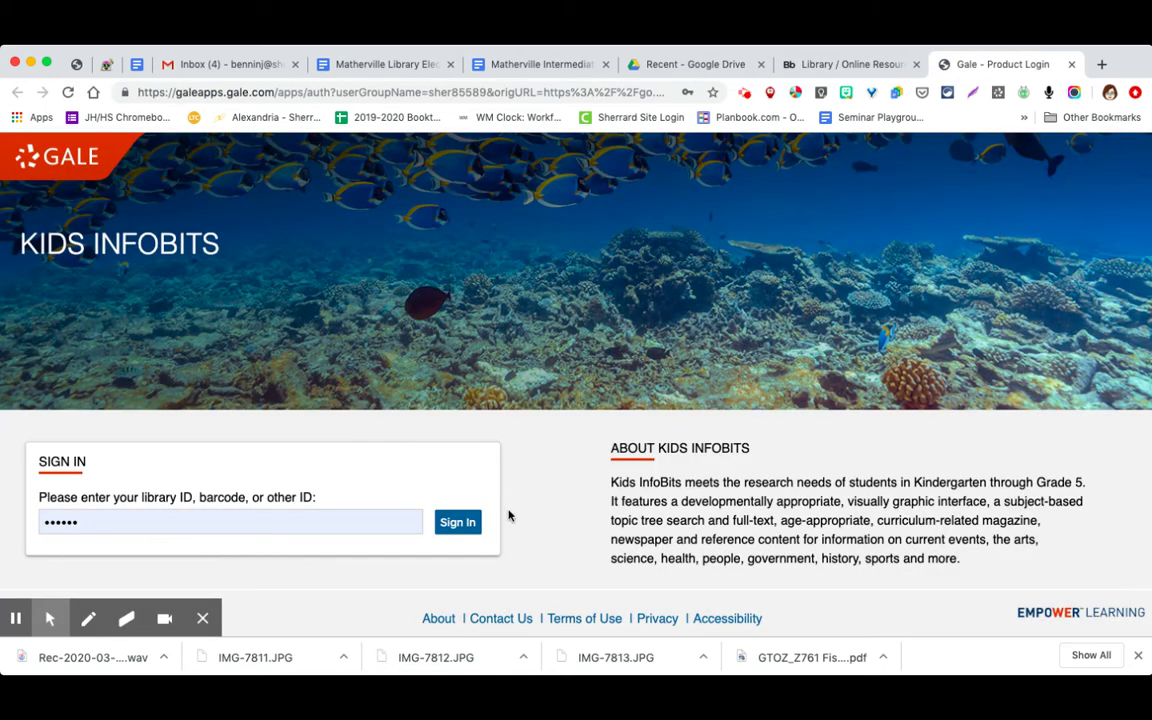
{"action": "left_click", "coordinate": [458, 524]}
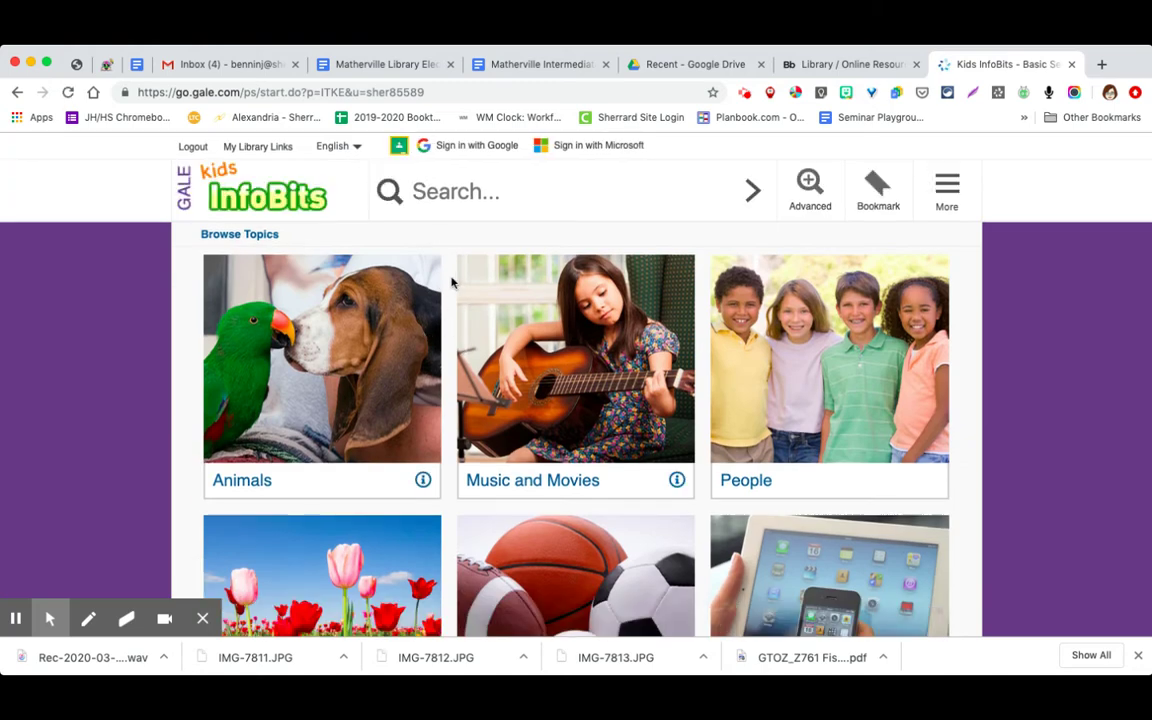
Browse the Music subcategory of Music and Movies and open the Saxophone topic.
{"action": "left_click", "coordinate": [437, 191]}
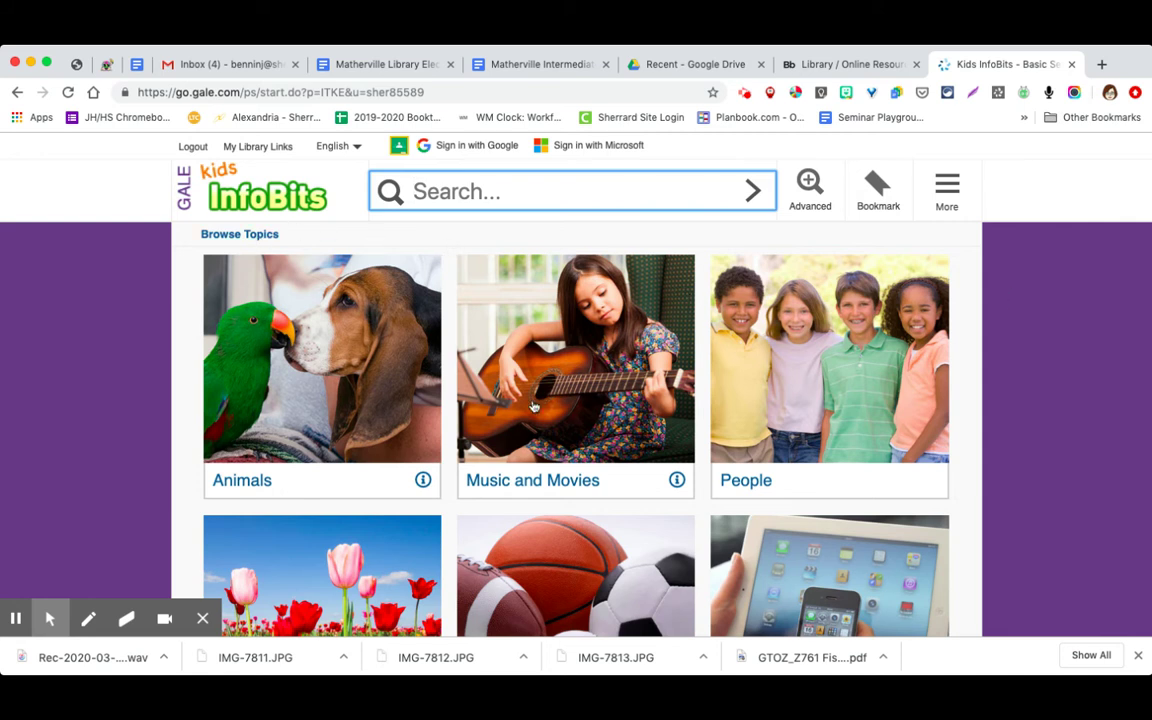
{"action": "left_click", "coordinate": [534, 485]}
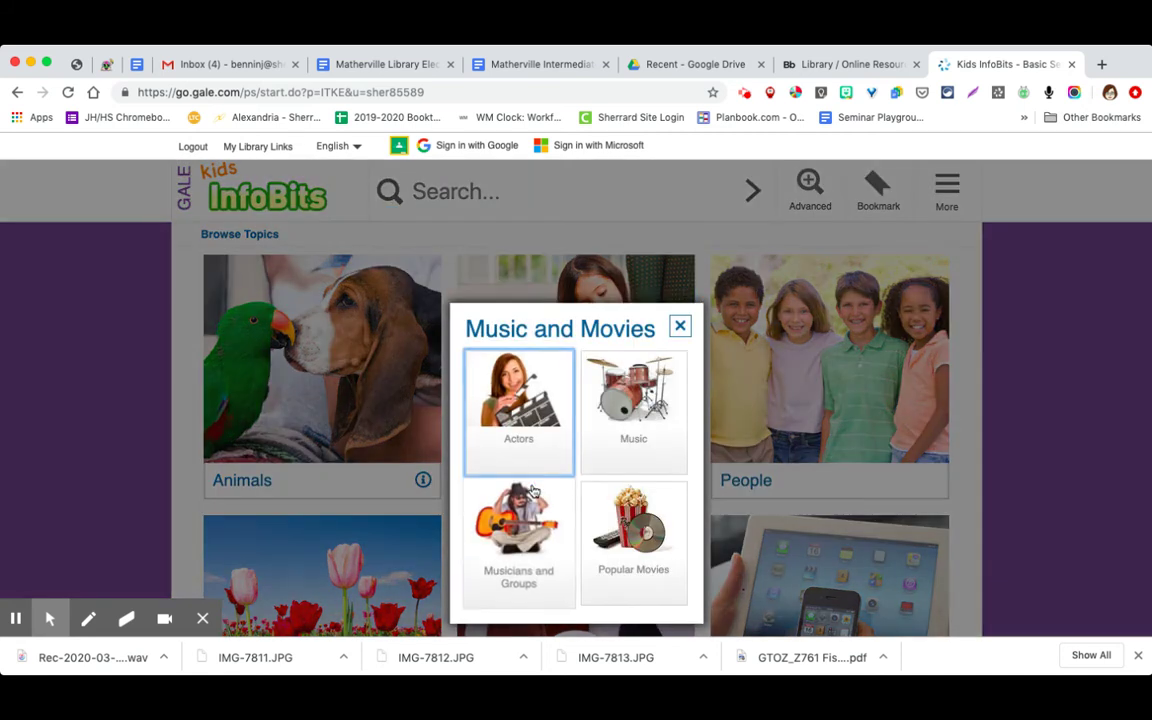
{"action": "left_click", "coordinate": [638, 442]}
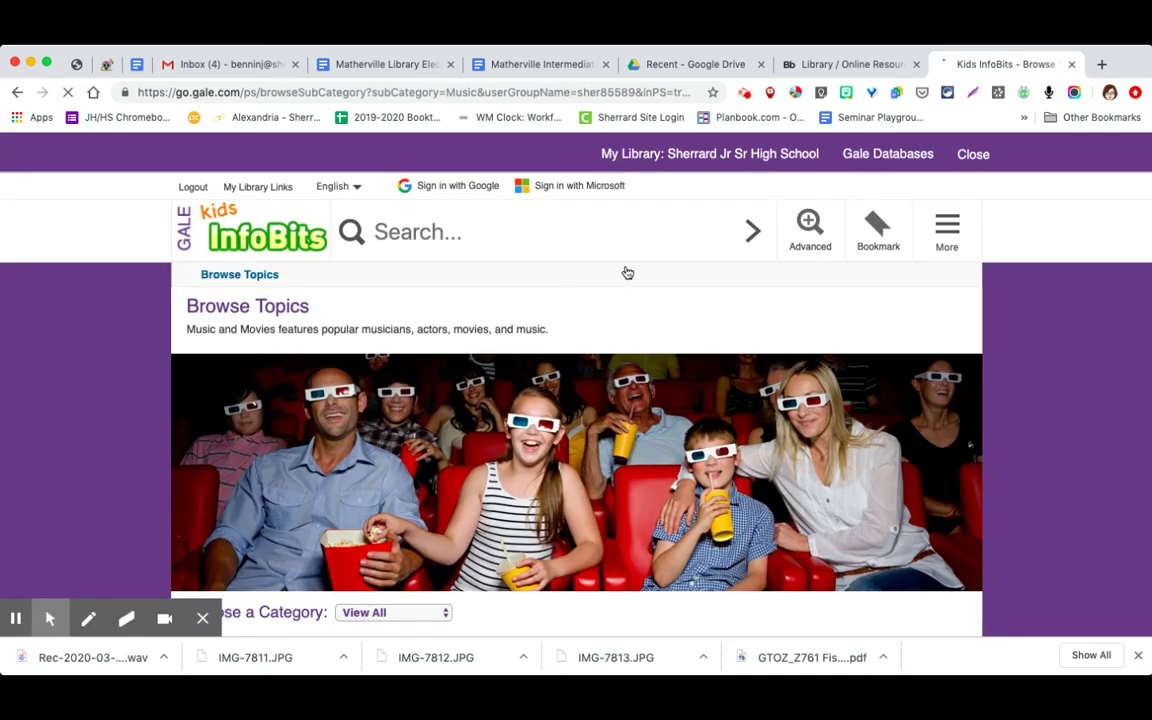
{"action": "scroll", "coordinate": [651, 282], "scroll_direction": "down", "scroll_amount": 5}
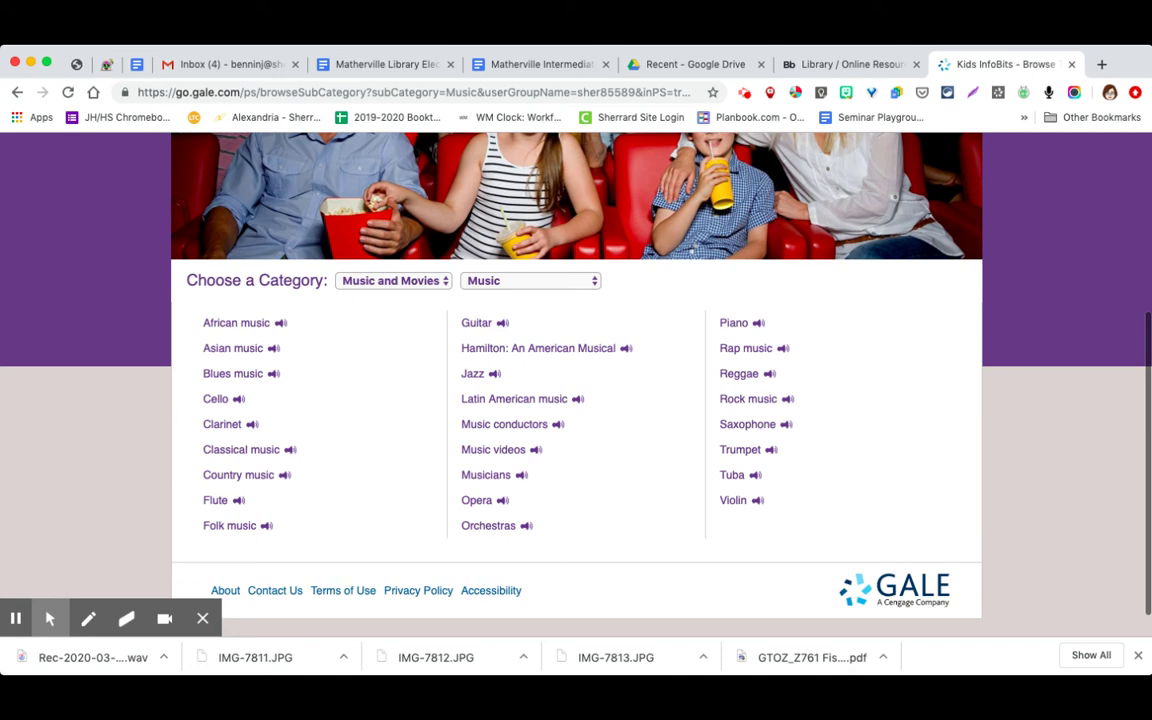
{"action": "left_click", "coordinate": [750, 432]}
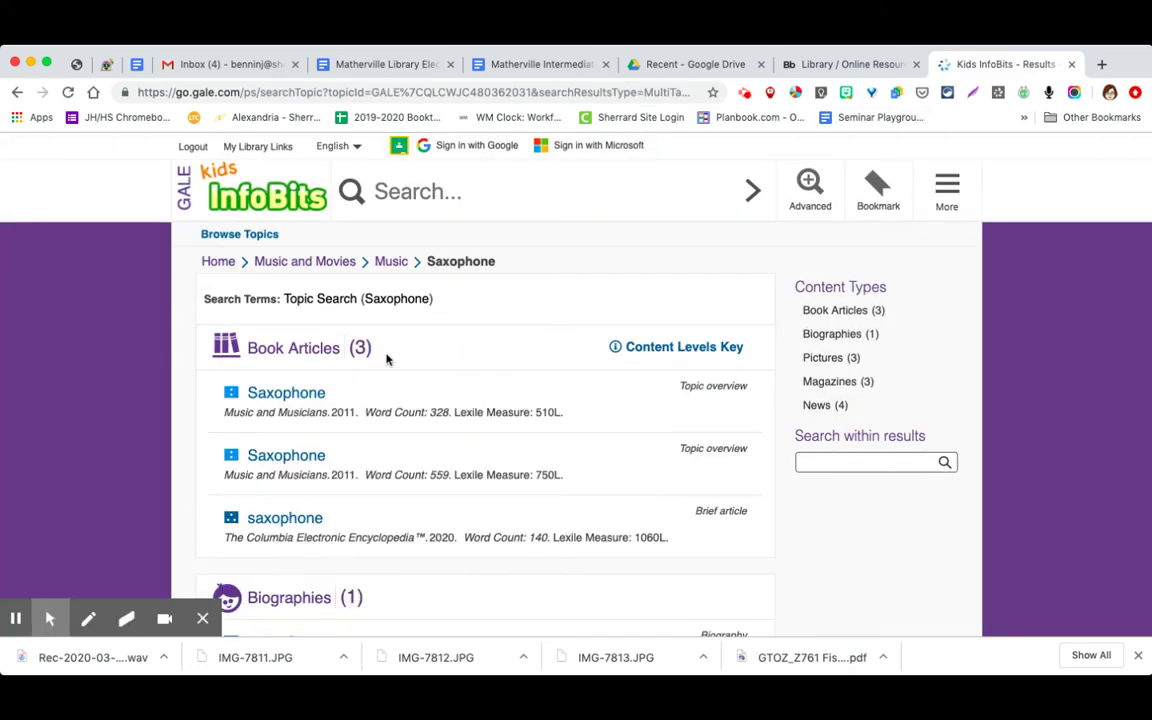
Look through the Saxophone results, including book articles, biographies, pictures, magazines and news.
{"action": "scroll", "coordinate": [383, 375], "scroll_direction": "down", "scroll_amount": 3}
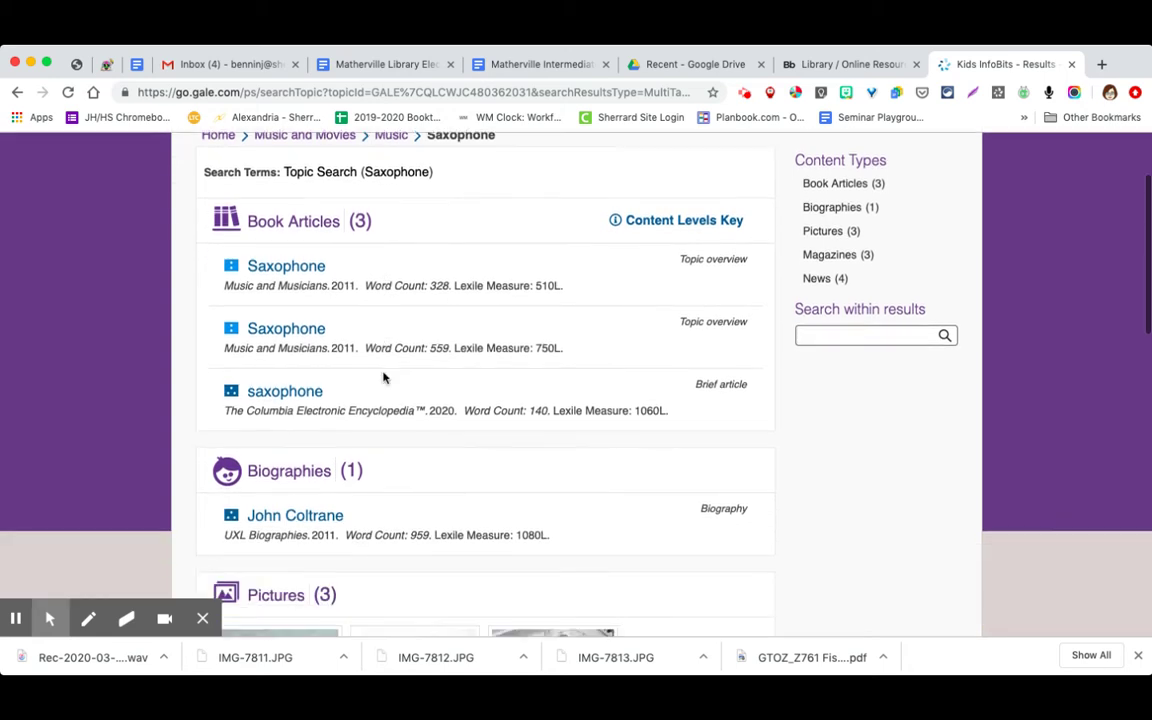
{"action": "scroll", "coordinate": [383, 377], "scroll_direction": "down", "scroll_amount": 6}
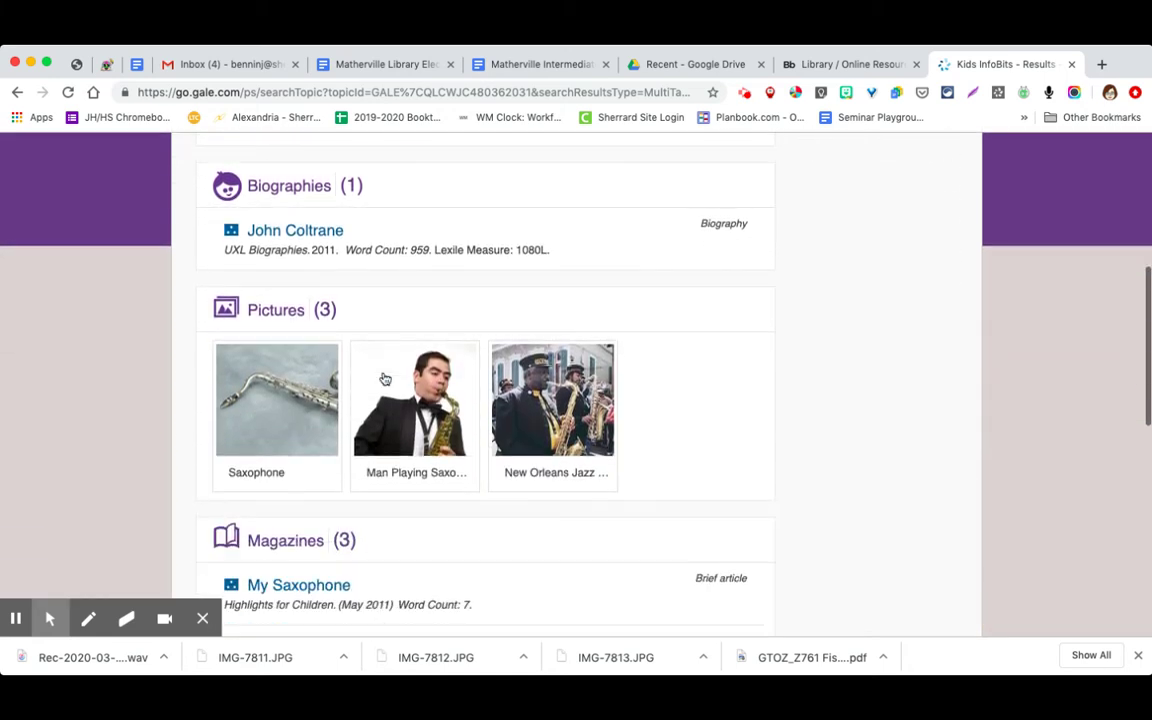
{"action": "scroll", "coordinate": [385, 379], "scroll_direction": "down", "scroll_amount": 5}
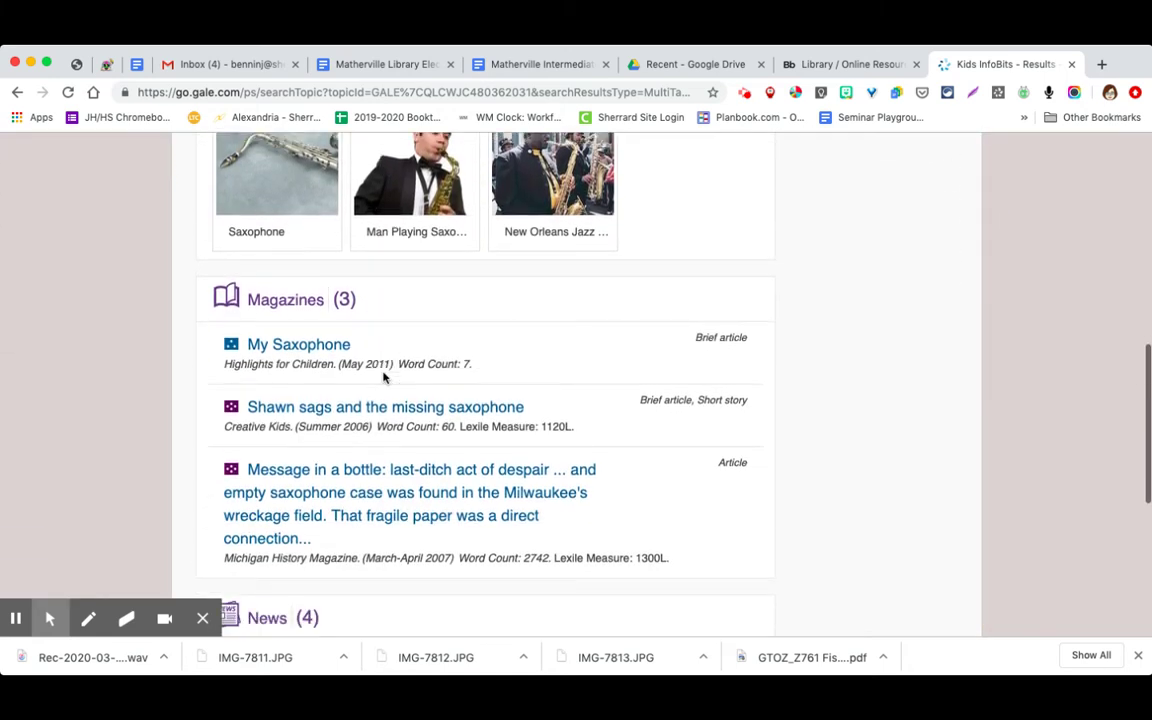
{"action": "scroll", "coordinate": [383, 377], "scroll_direction": "down", "scroll_amount": 7}
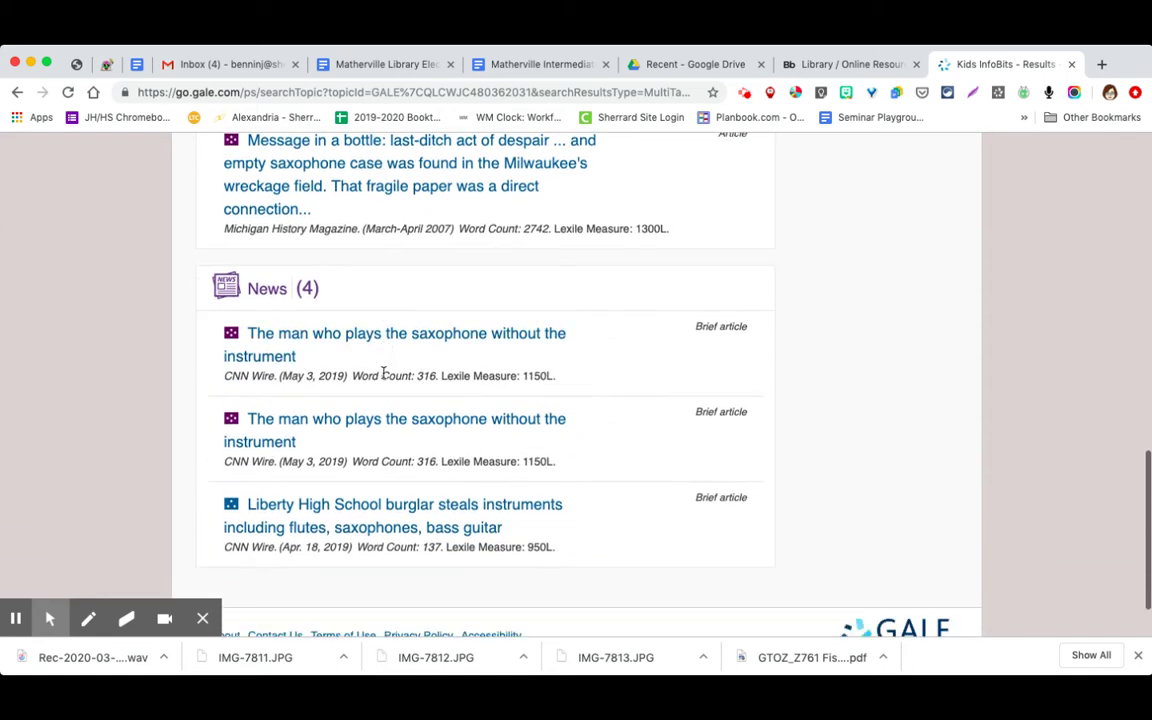
{"action": "scroll", "coordinate": [384, 376], "scroll_direction": "up", "scroll_amount": 7}
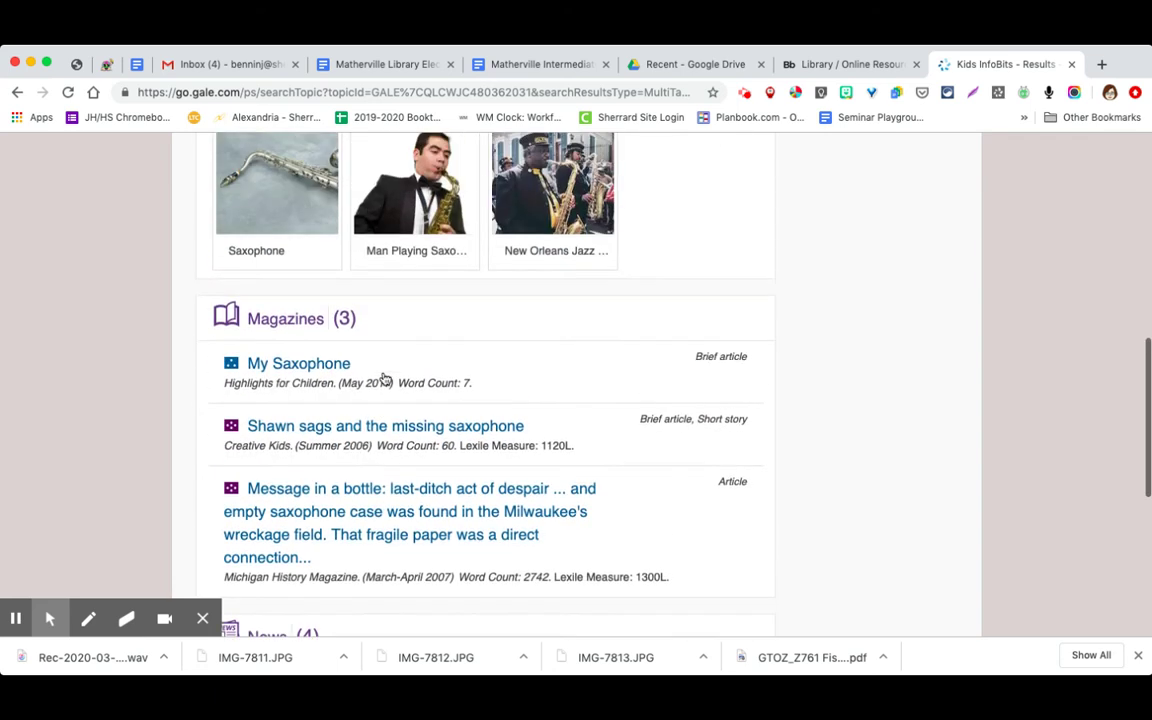
{"action": "scroll", "coordinate": [385, 379], "scroll_direction": "up", "scroll_amount": 15}
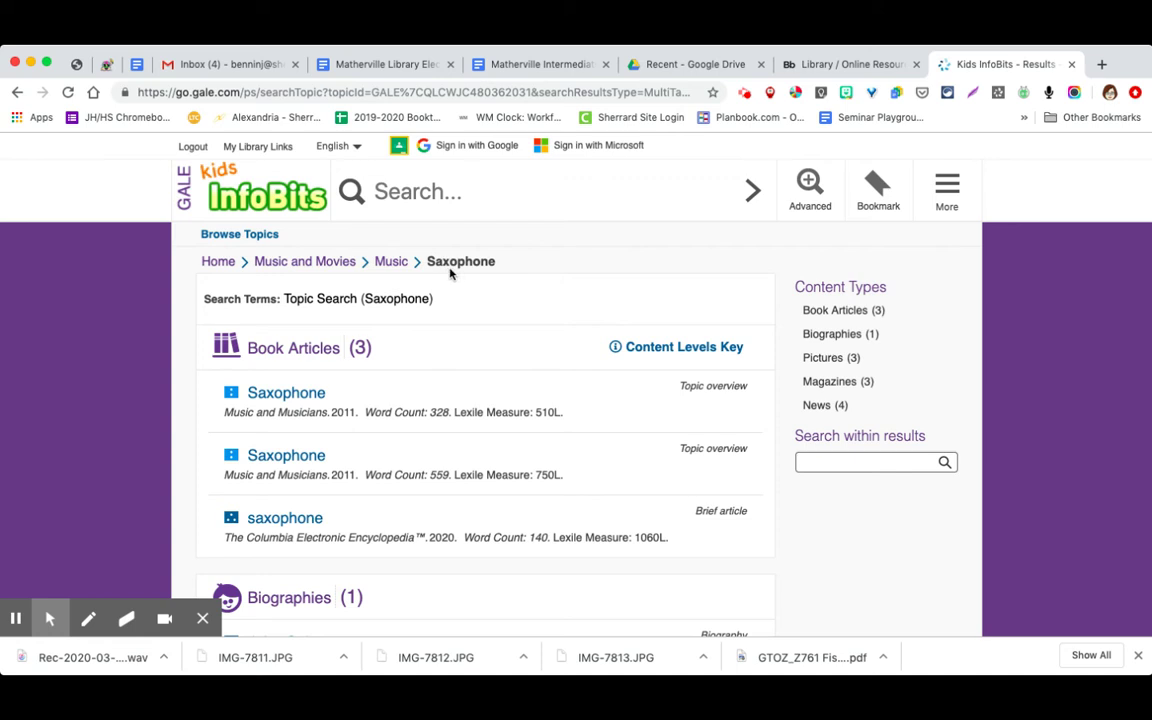
Return to the Music and Movies category and open the Daniel Radcliffe topic from the Actors list.
{"action": "left_click", "coordinate": [334, 271]}
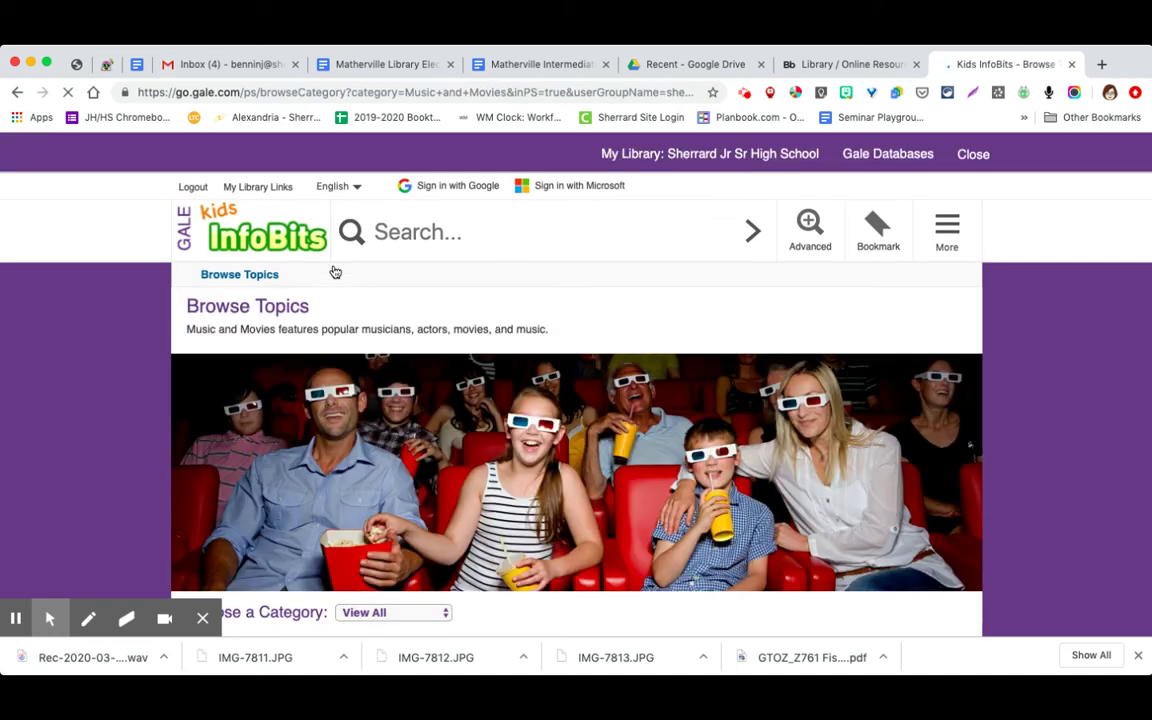
{"action": "scroll", "coordinate": [965, 382], "scroll_direction": "down", "scroll_amount": 5}
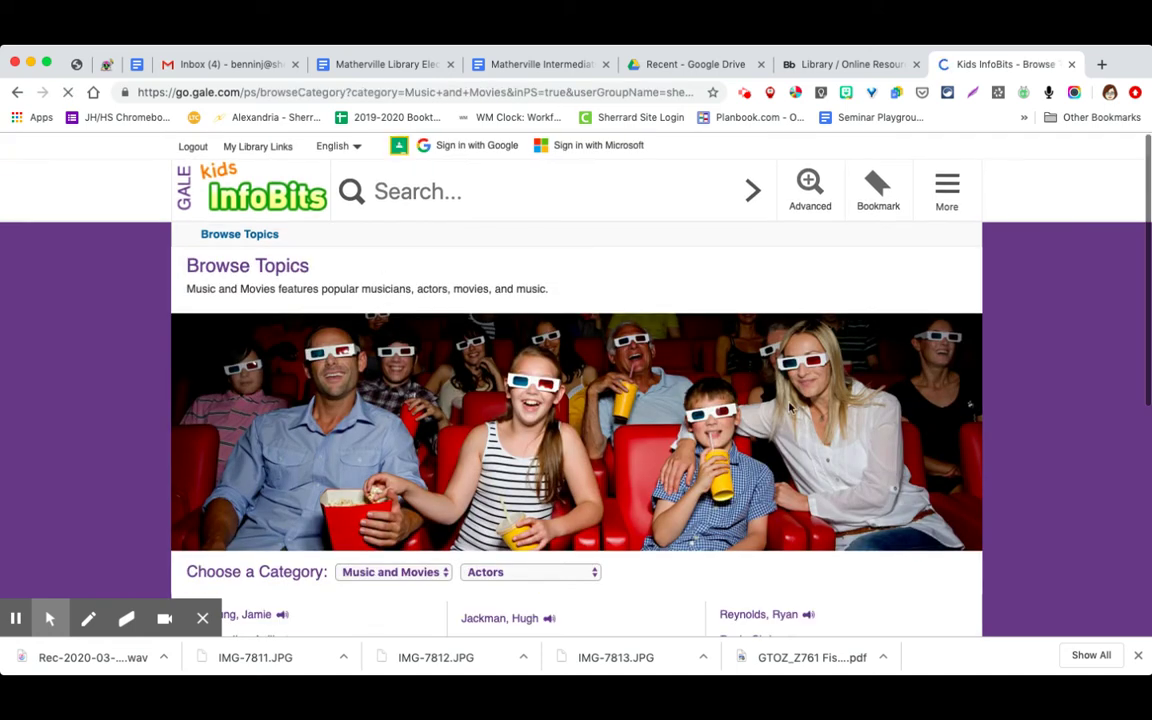
{"action": "scroll", "coordinate": [965, 382], "scroll_direction": "down", "scroll_amount": 5}
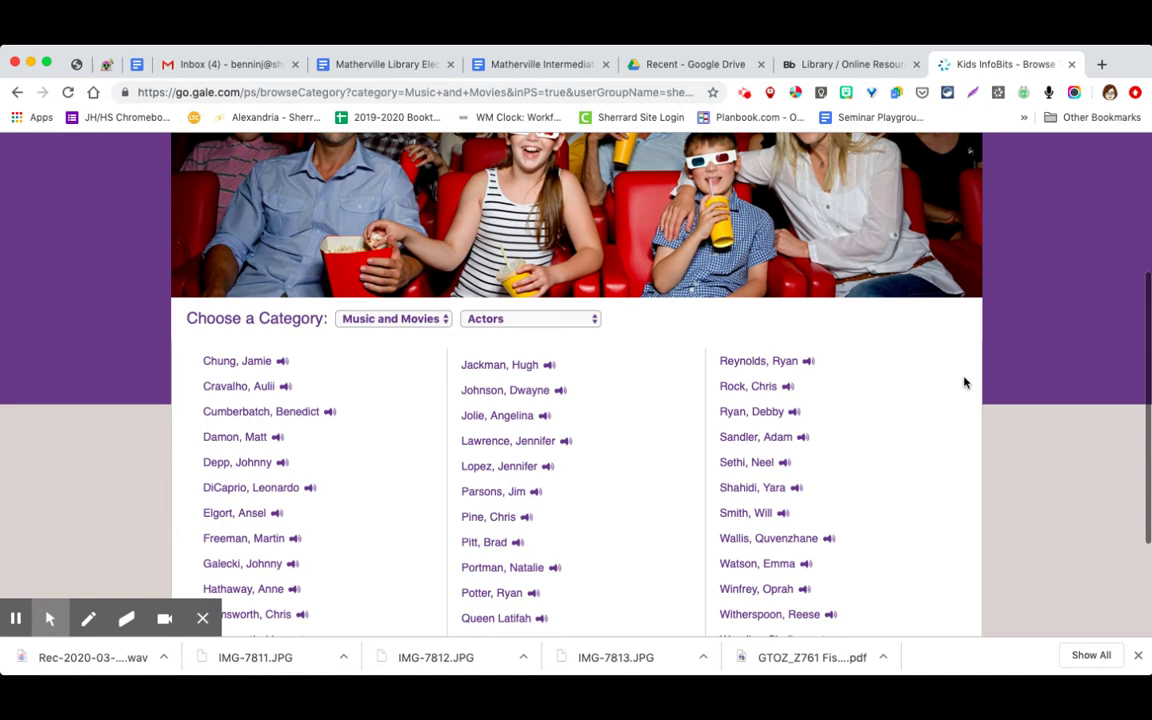
{"action": "scroll", "coordinate": [965, 382], "scroll_direction": "up", "scroll_amount": 2}
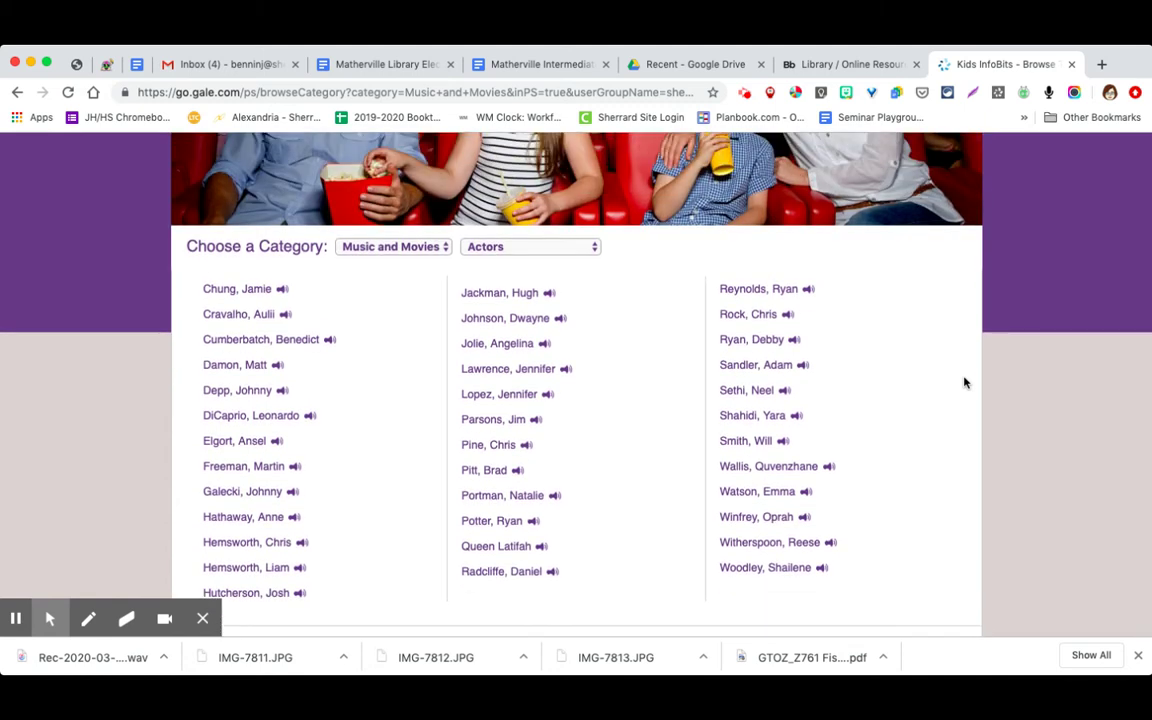
{"action": "scroll", "coordinate": [965, 382], "scroll_direction": "up", "scroll_amount": 3}
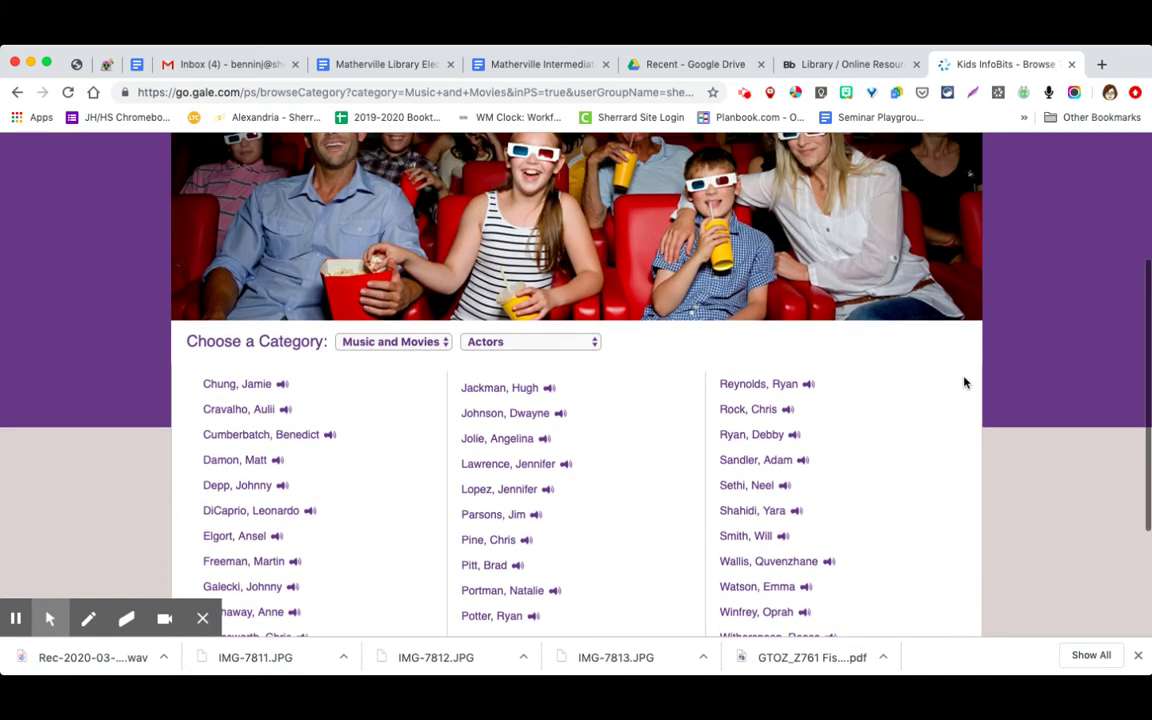
{"action": "scroll", "coordinate": [965, 382], "scroll_direction": "down", "scroll_amount": 4}
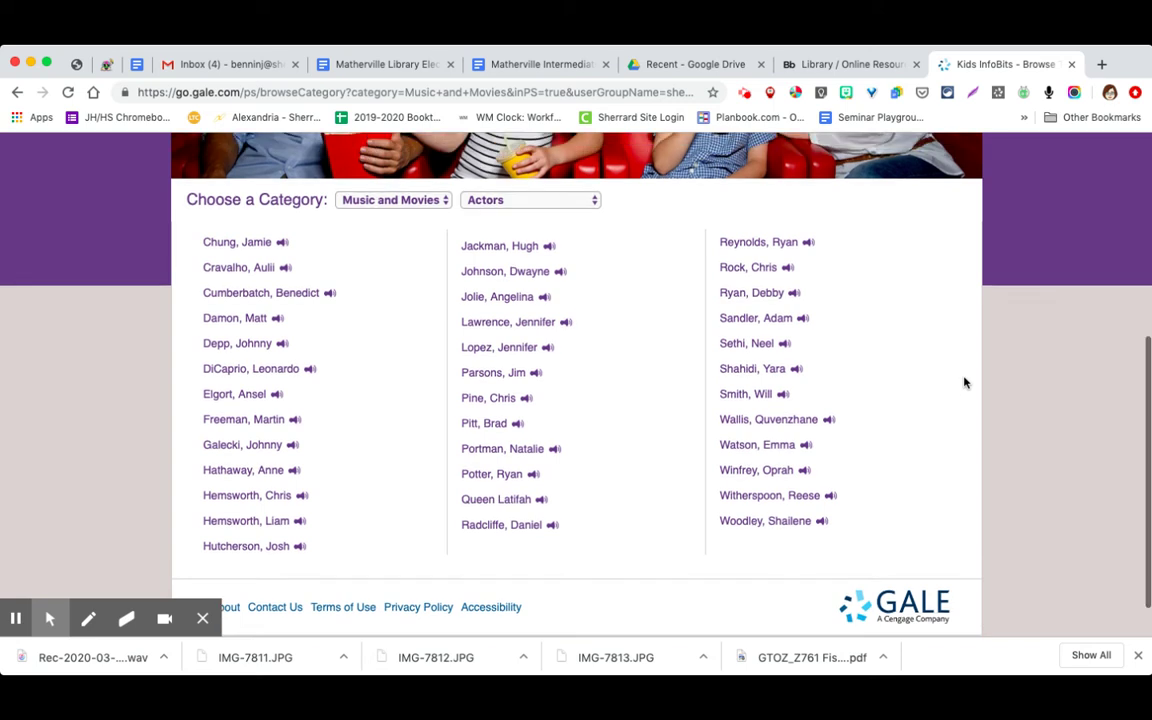
{"action": "scroll", "coordinate": [965, 382], "scroll_direction": "up", "scroll_amount": 4}
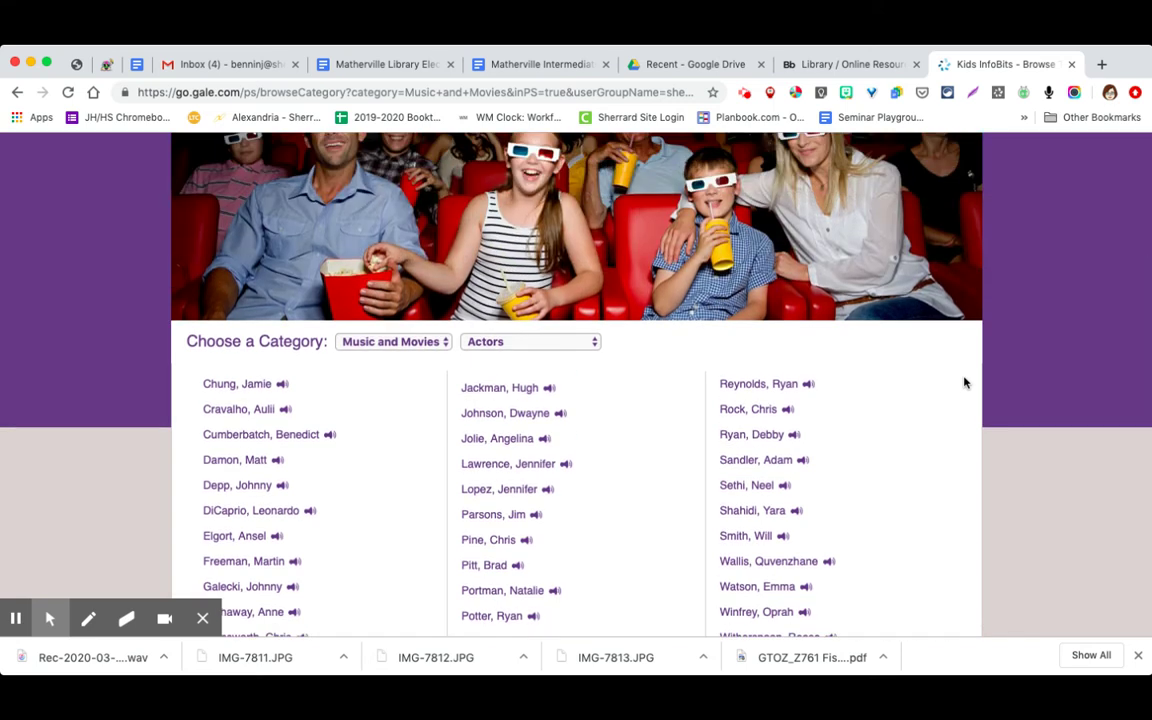
{"action": "scroll", "coordinate": [965, 382], "scroll_direction": "down", "scroll_amount": 4}
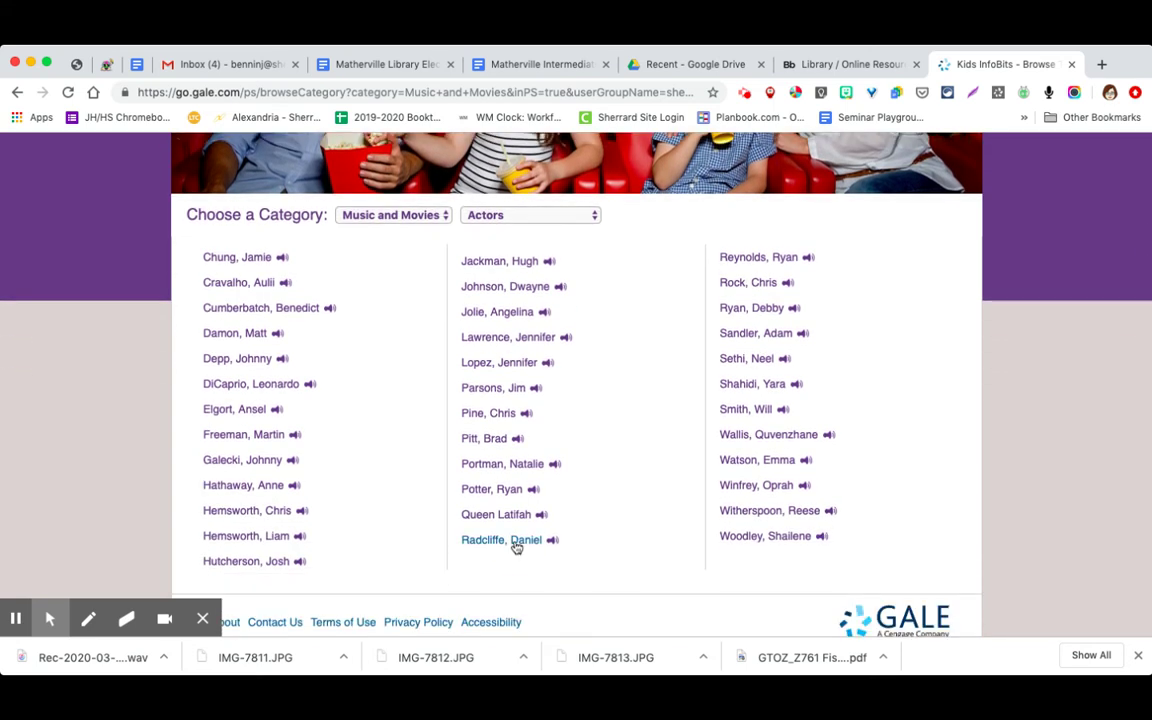
{"action": "left_click", "coordinate": [512, 540]}
Look over the Daniel Radcliffe results and open his article under Biographies.
{"action": "scroll", "coordinate": [620, 340], "scroll_direction": "down", "scroll_amount": 1}
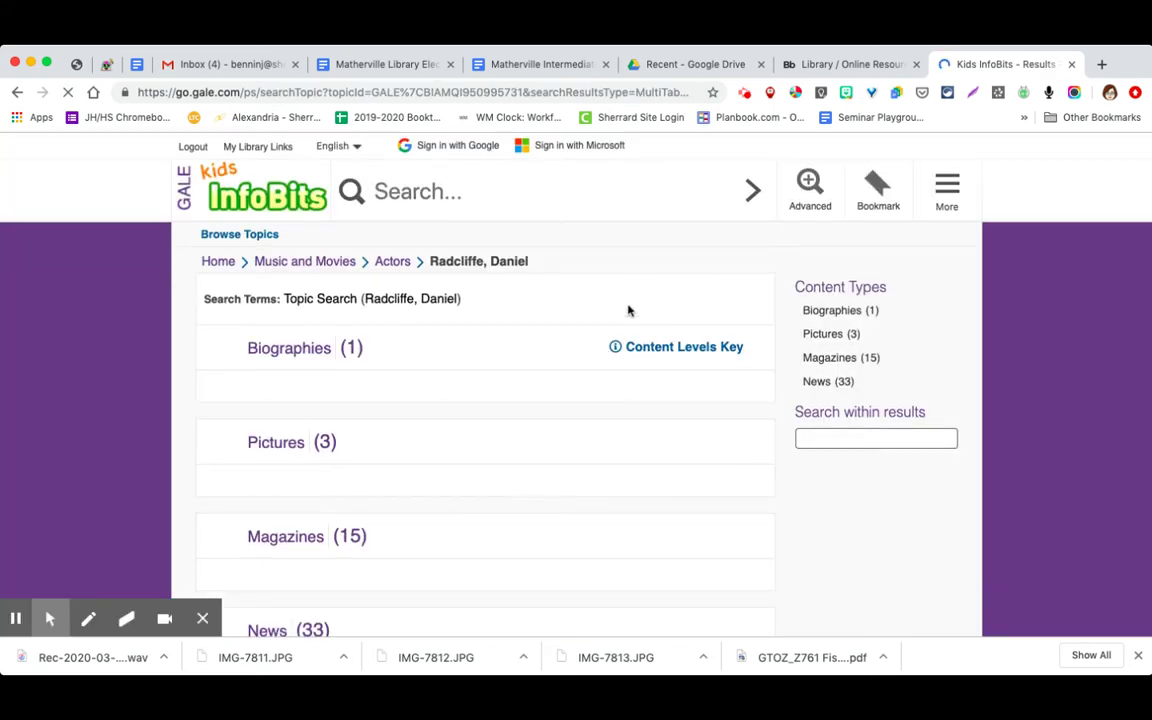
{"action": "scroll", "coordinate": [632, 237], "scroll_direction": "down", "scroll_amount": 4}
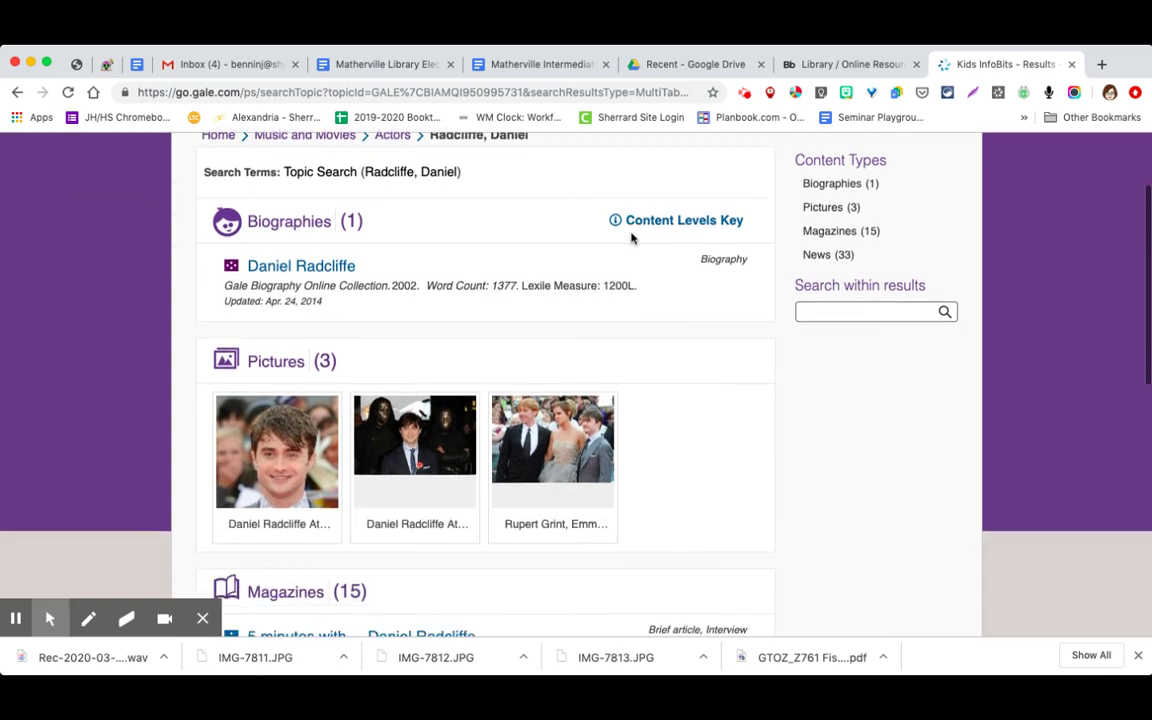
{"action": "scroll", "coordinate": [631, 237], "scroll_direction": "down", "scroll_amount": 4}
{"action": "scroll", "coordinate": [631, 237], "scroll_direction": "up", "scroll_amount": 3}
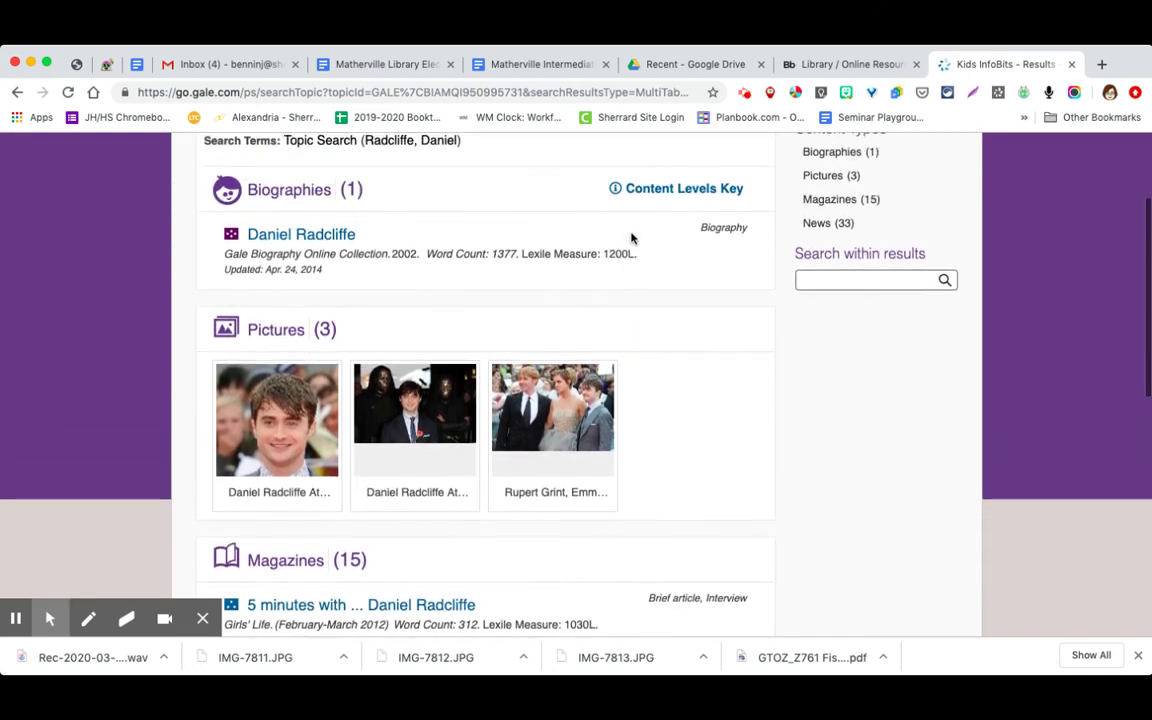
{"action": "scroll", "coordinate": [631, 237], "scroll_direction": "up", "scroll_amount": 5}
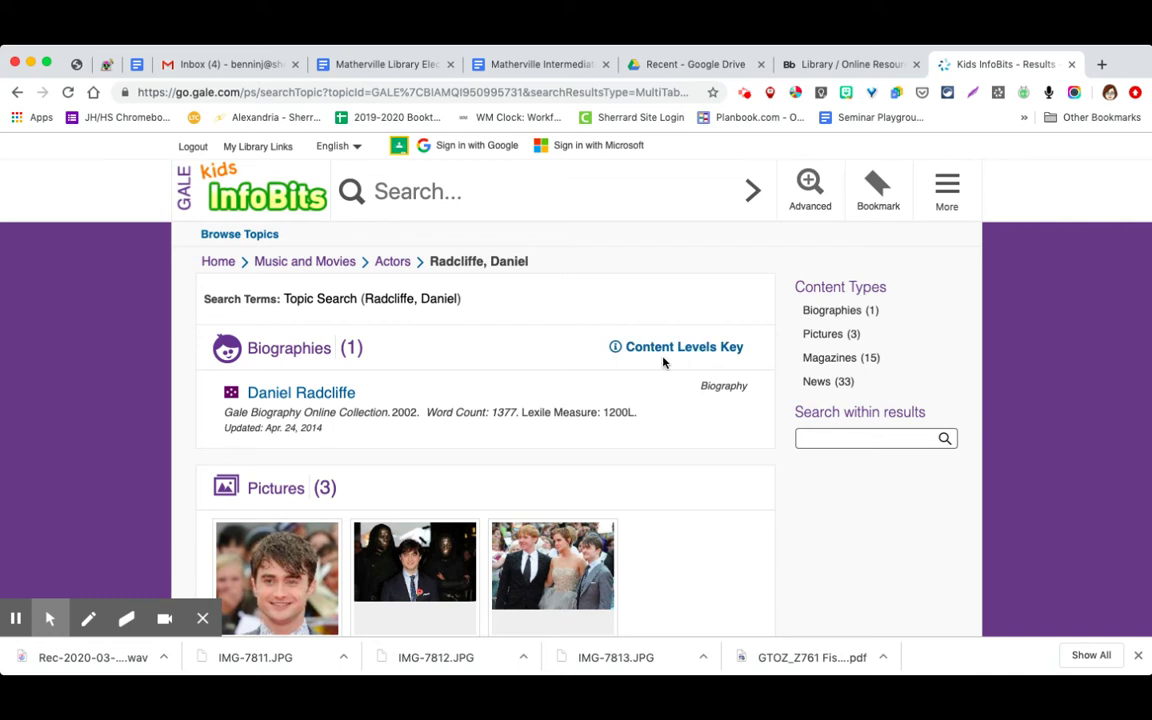
{"action": "left_click", "coordinate": [320, 399]}
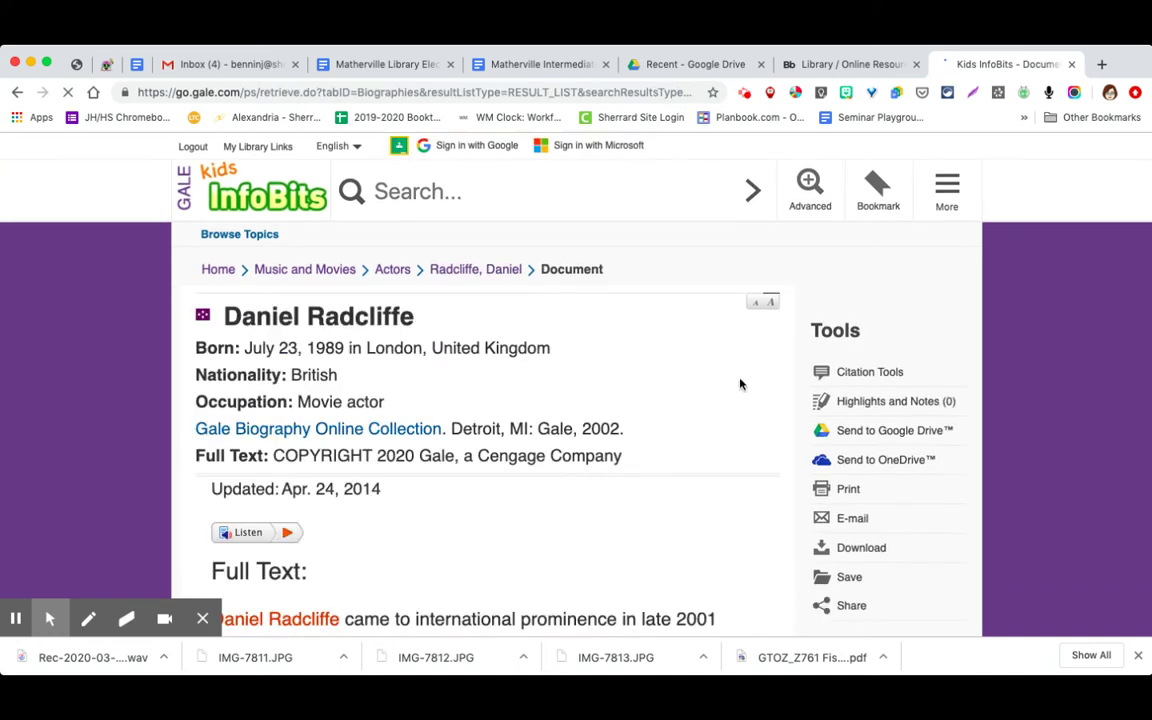
Play the Listen read-aloud audio of the Daniel Radcliffe biography and pause it.
{"action": "scroll", "coordinate": [720, 380], "scroll_direction": "down", "scroll_amount": 2}
{"action": "scroll", "coordinate": [720, 380], "scroll_direction": "down", "scroll_amount": 5}
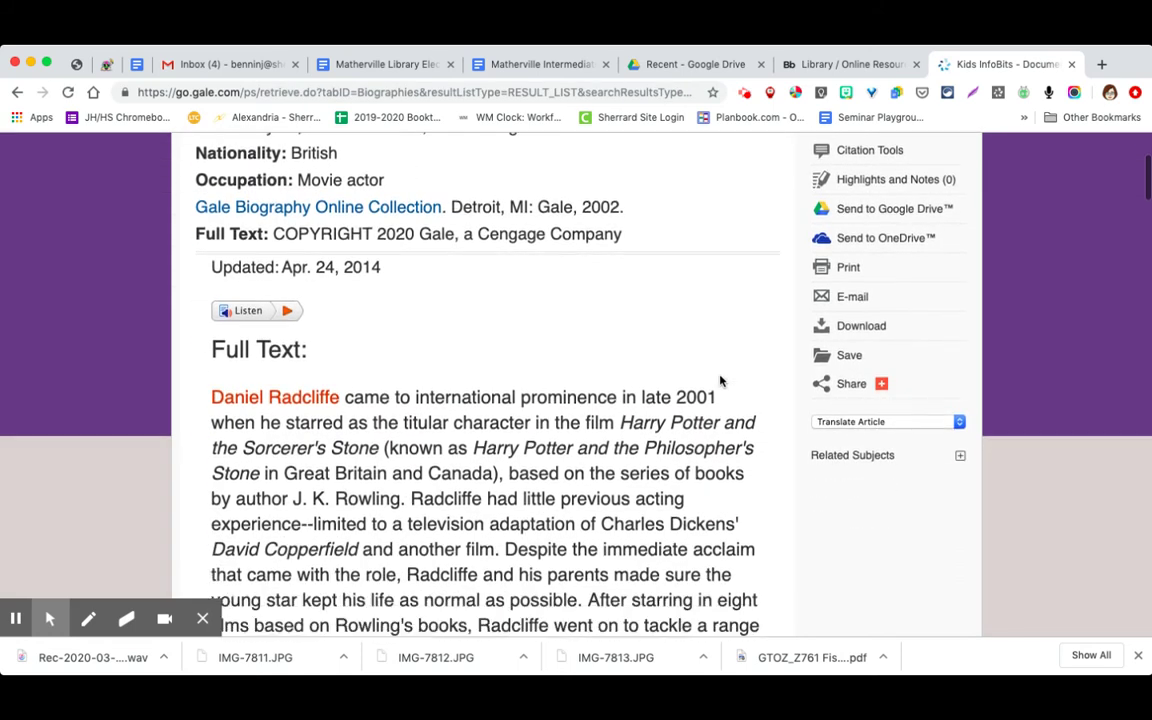
{"action": "left_click", "coordinate": [262, 247]}
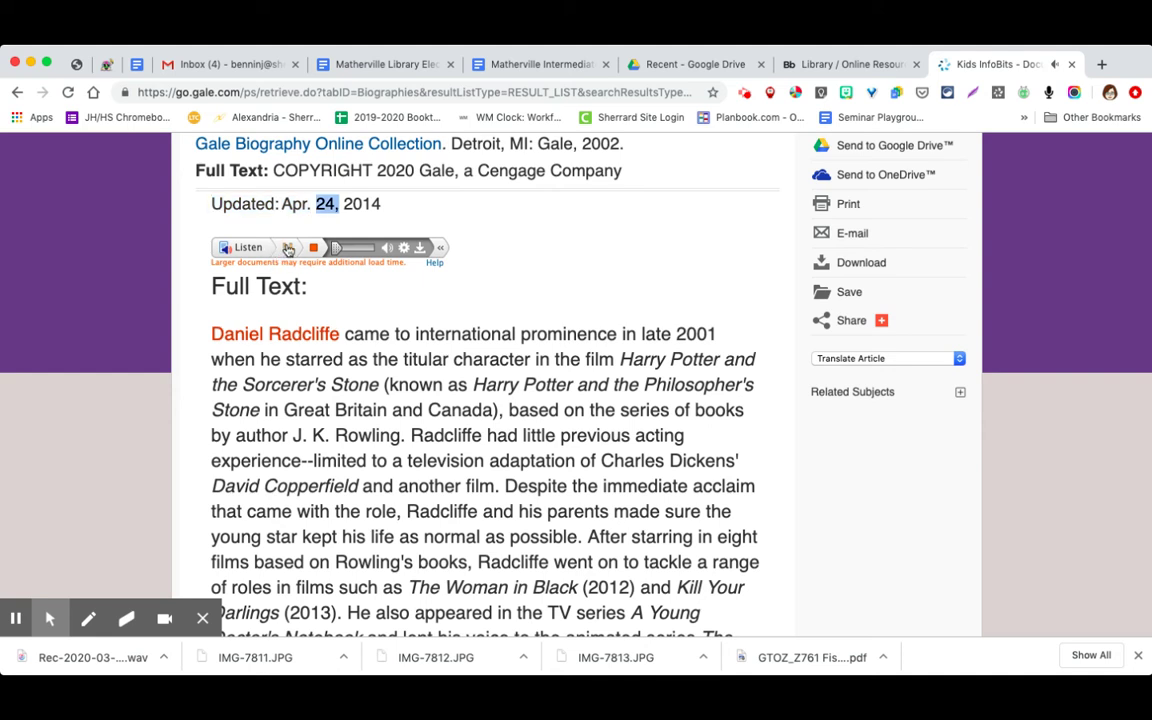
{"action": "left_click", "coordinate": [287, 247]}
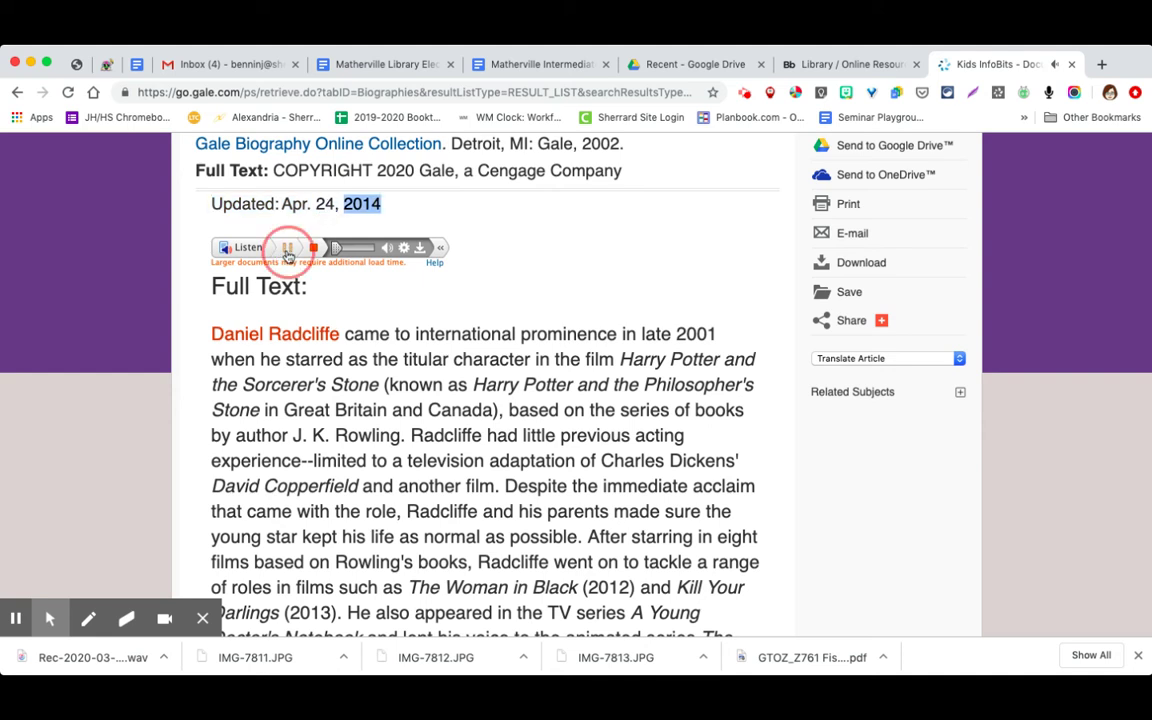
{"action": "scroll", "coordinate": [531, 227], "scroll_direction": "up", "scroll_amount": 3}
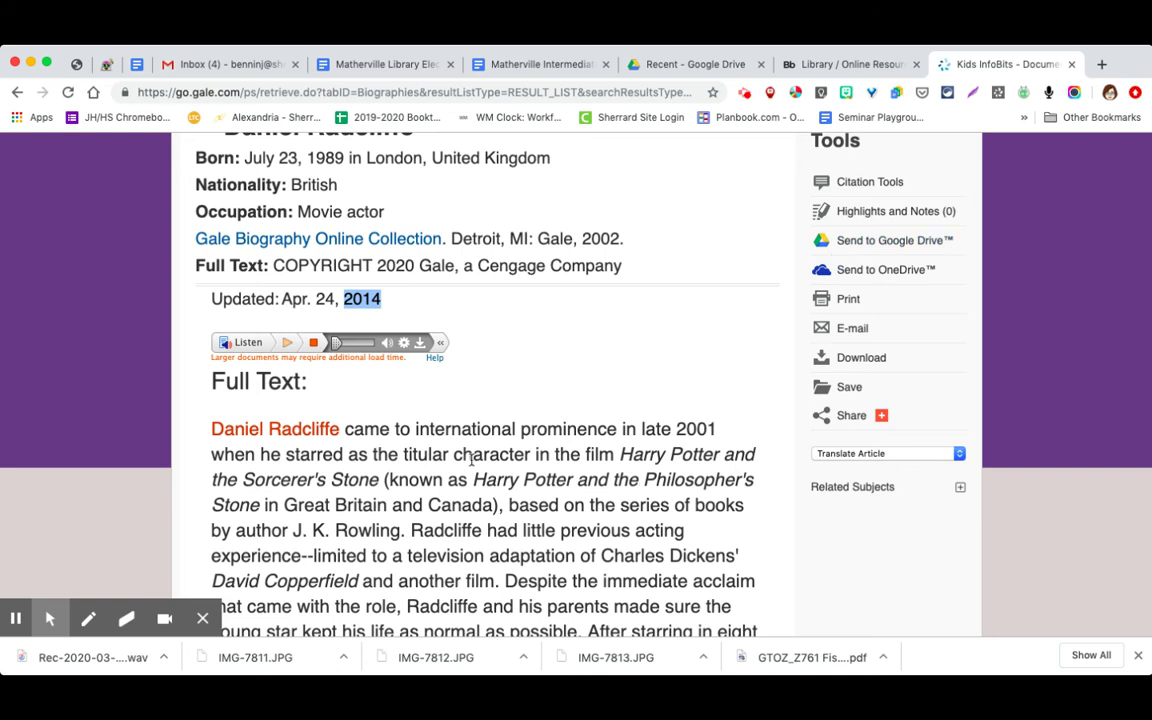
Highlight in blue the biography sentence from "Radcliffe had little previous acting experience" through "and another film".
{"action": "scroll", "coordinate": [505, 399], "scroll_direction": "down", "scroll_amount": 3}
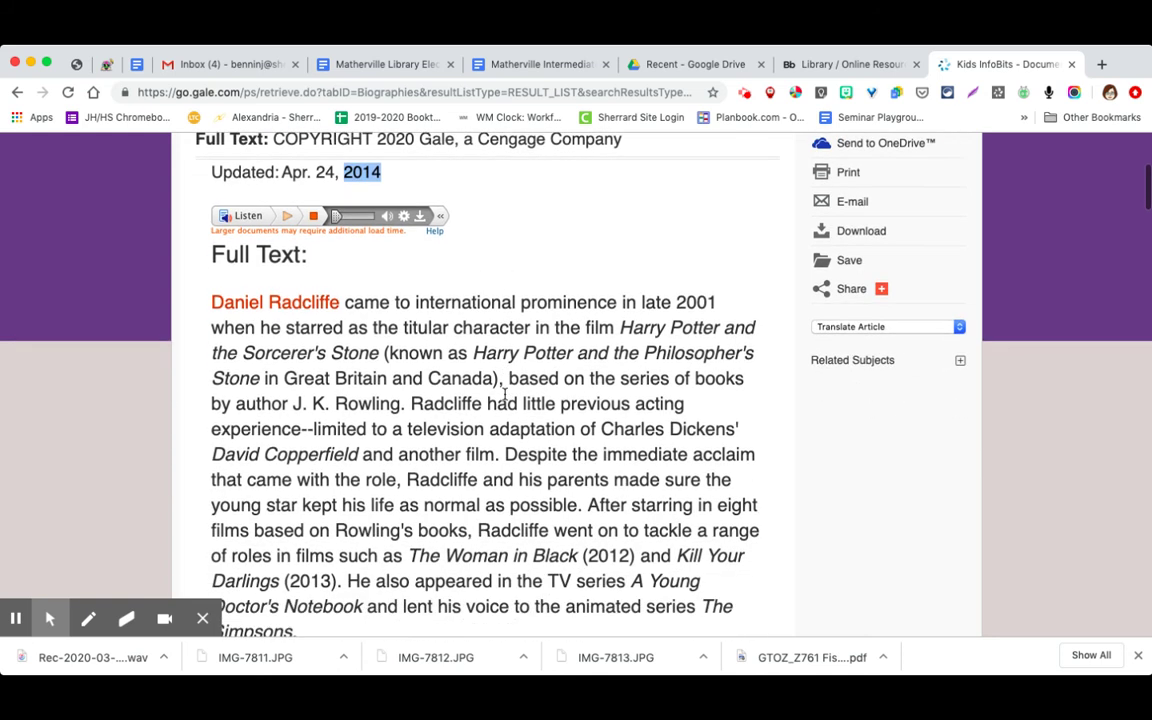
{"action": "scroll", "coordinate": [505, 397], "scroll_direction": "down", "scroll_amount": 1}
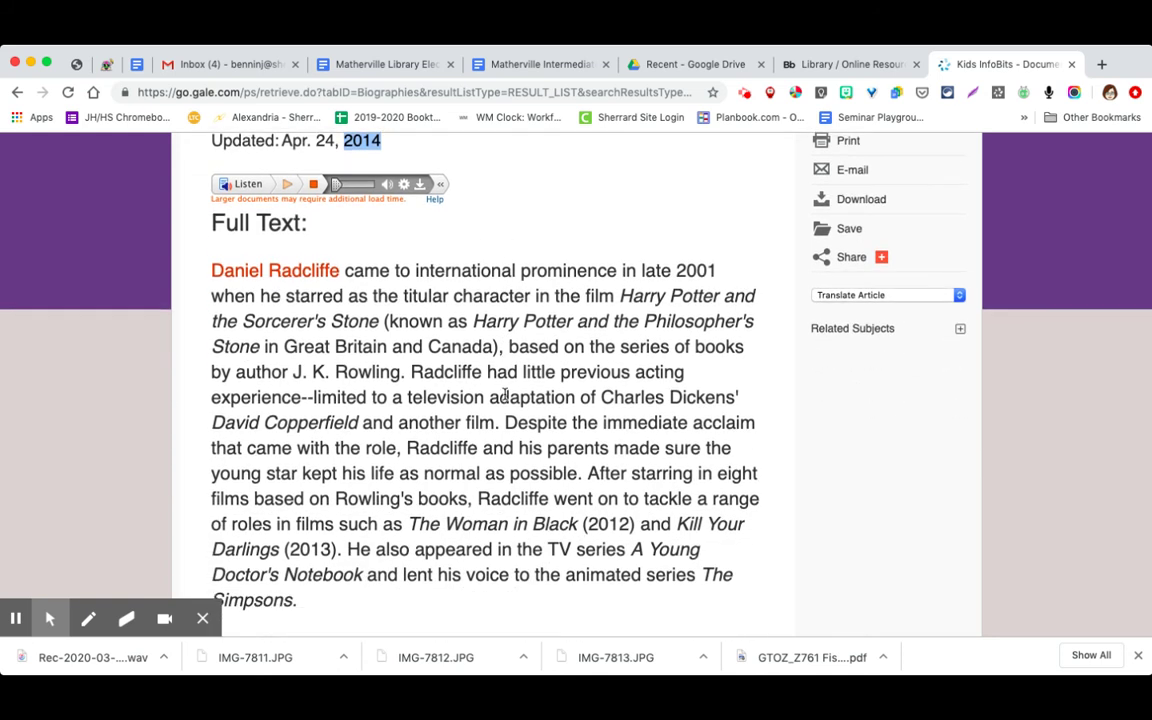
{"action": "left_click", "coordinate": [410, 368]}
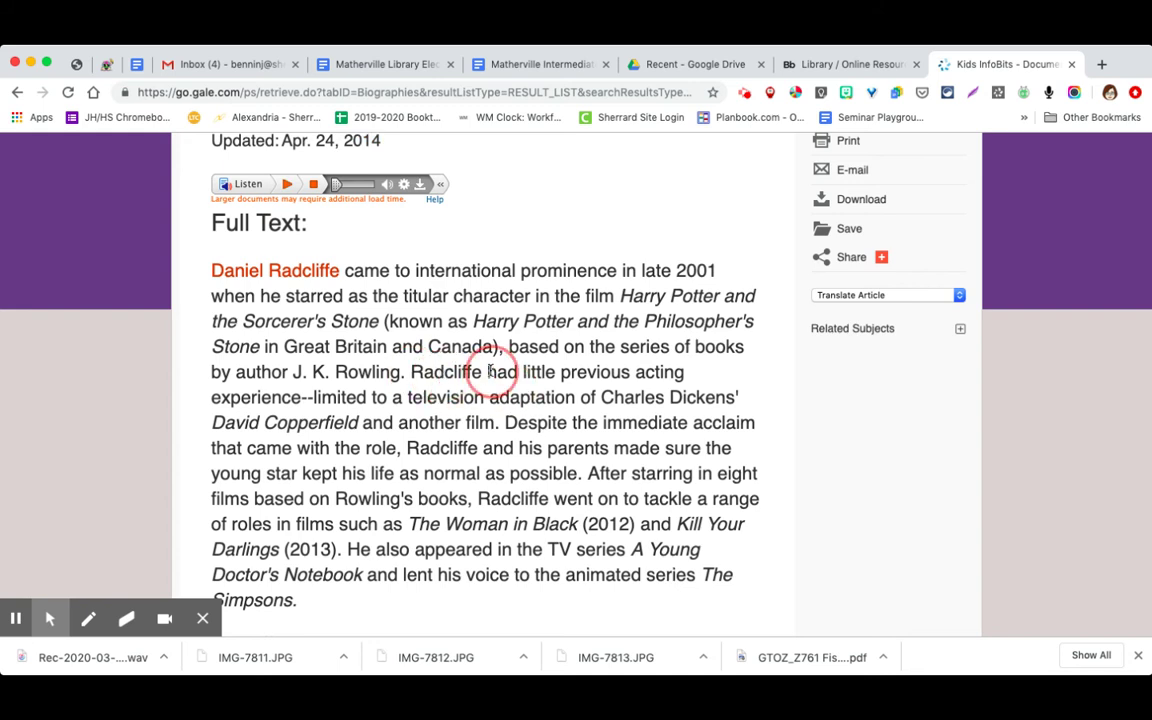
{"action": "left_click_drag", "start_coordinate": [411, 372], "coordinate": [494, 425]}
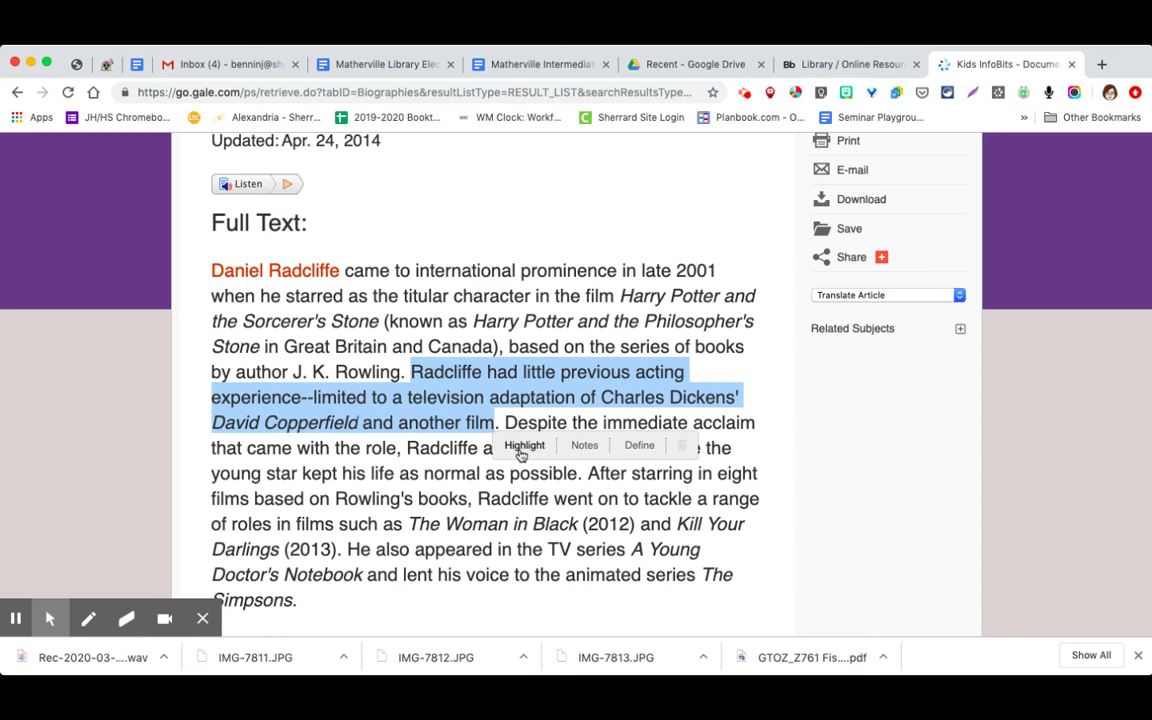
{"action": "left_click", "coordinate": [520, 450]}
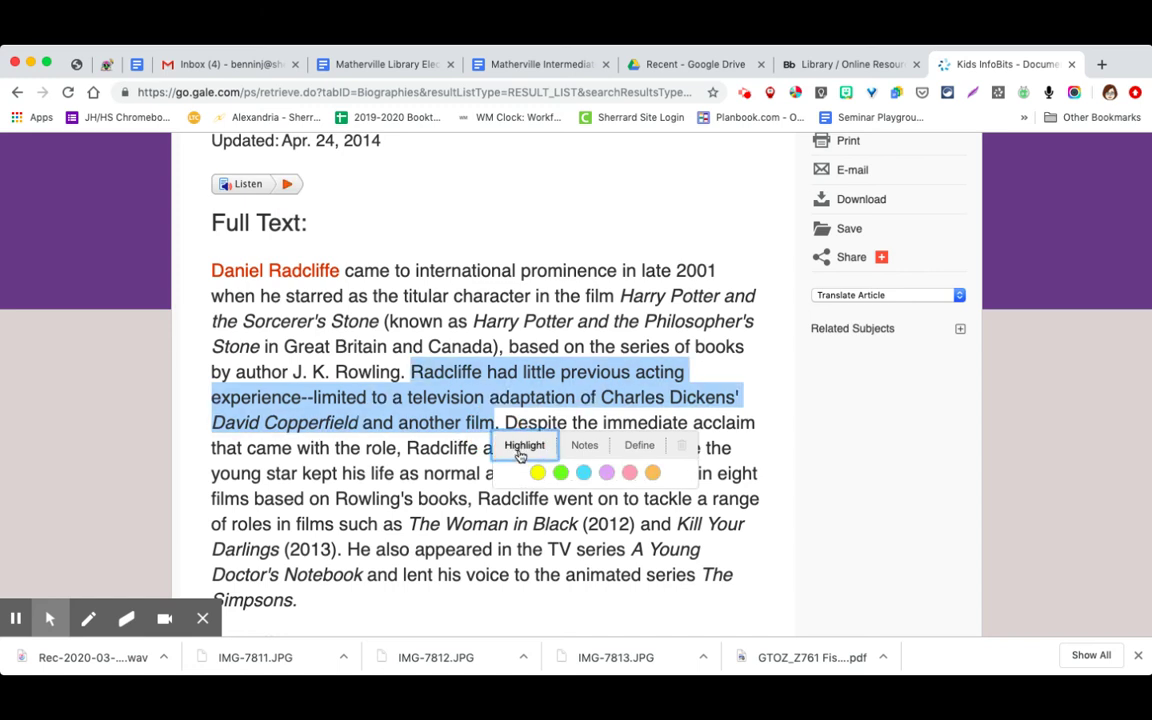
{"action": "left_click", "coordinate": [590, 471]}
Add the note "Very little experience before Harry Potter." to the highlighted passage and save it.
{"action": "left_click", "coordinate": [590, 449]}
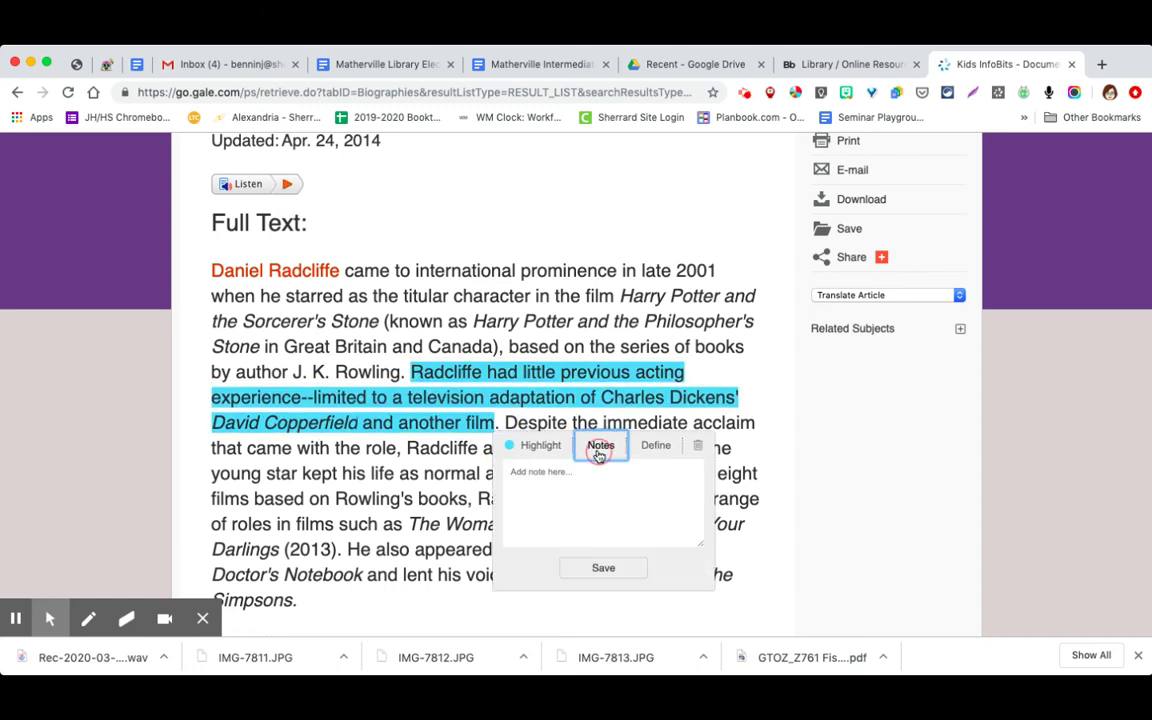
{"action": "left_click", "coordinate": [585, 487]}
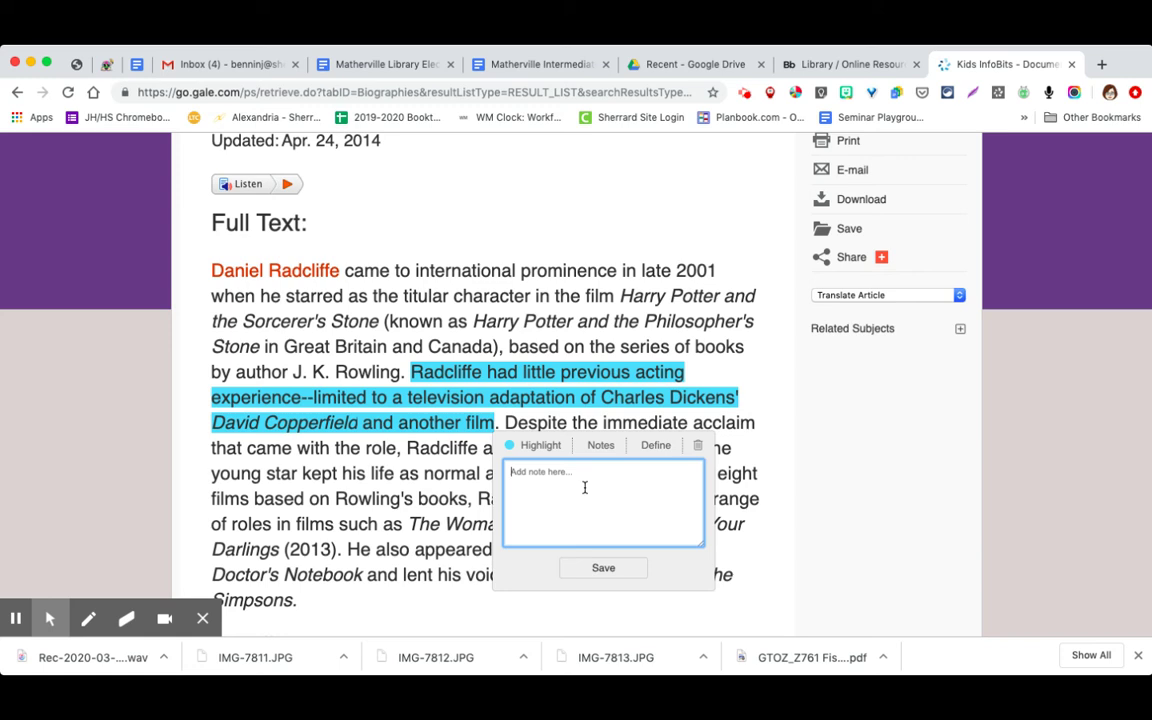
{"action": "type", "text": "Ve"}
{"action": "left_click", "coordinate": [598, 564]}
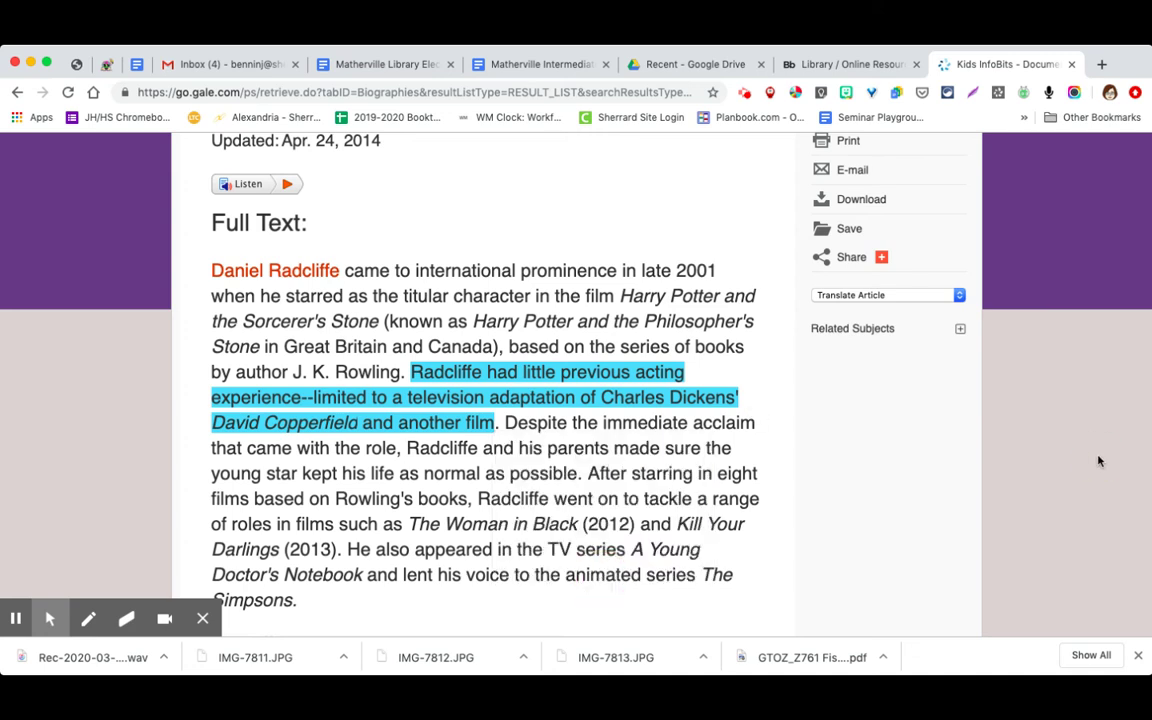
Open the full view of the article's highlights and notes and send it to Google Drive.
{"action": "scroll", "coordinate": [1098, 461], "scroll_direction": "up", "scroll_amount": 10}
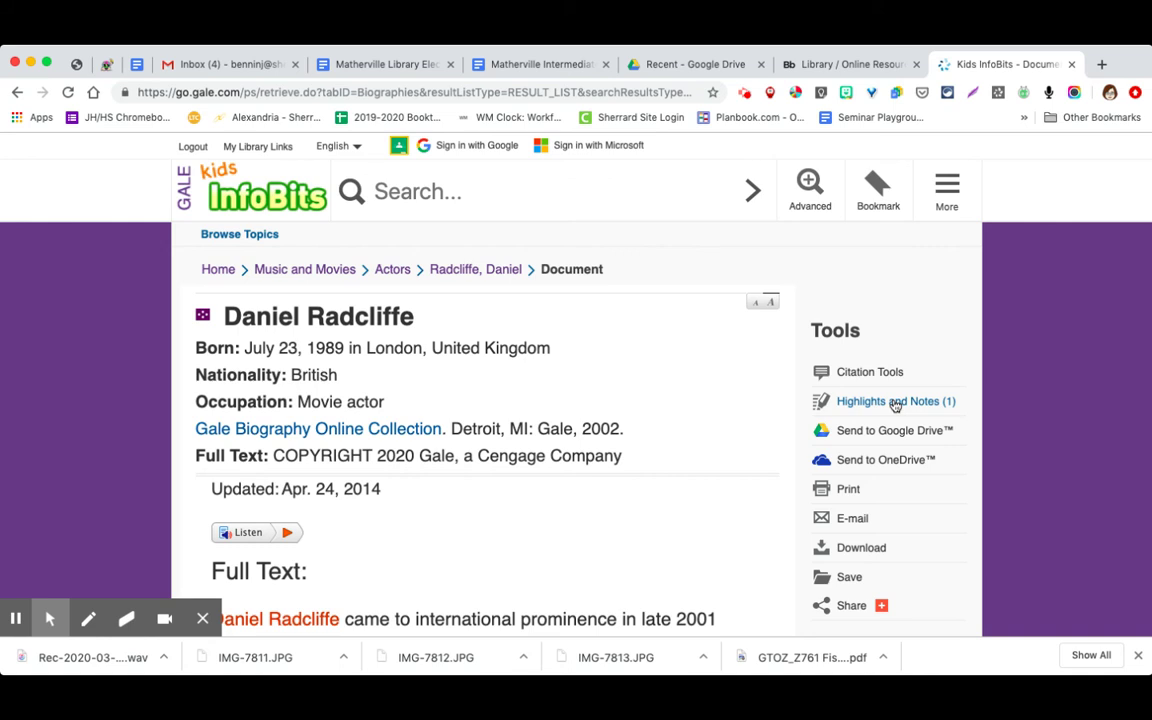
{"action": "left_click", "coordinate": [893, 401]}
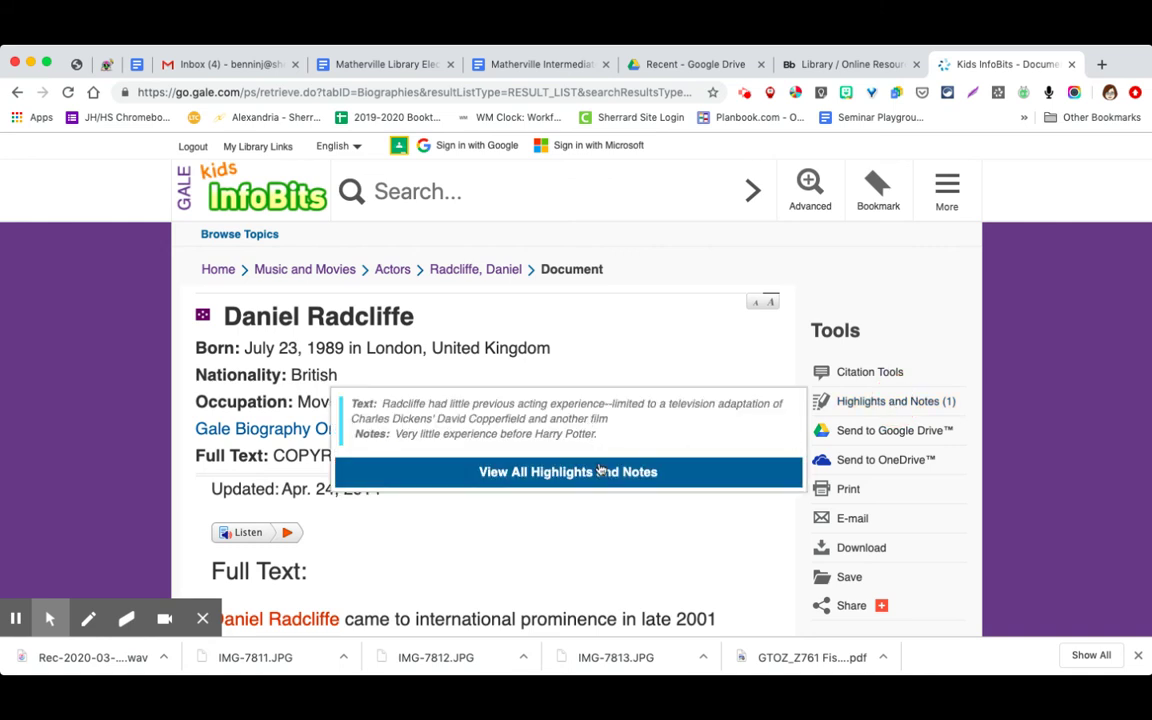
{"action": "left_click", "coordinate": [601, 473]}
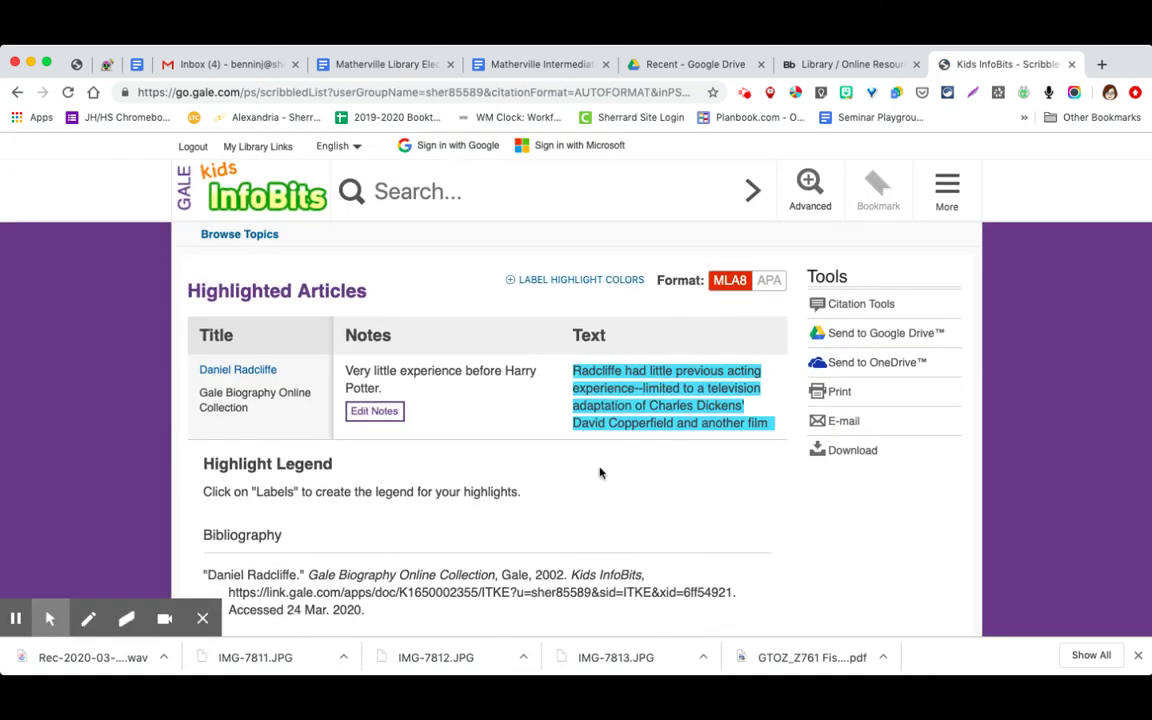
{"action": "left_click", "coordinate": [860, 334]}
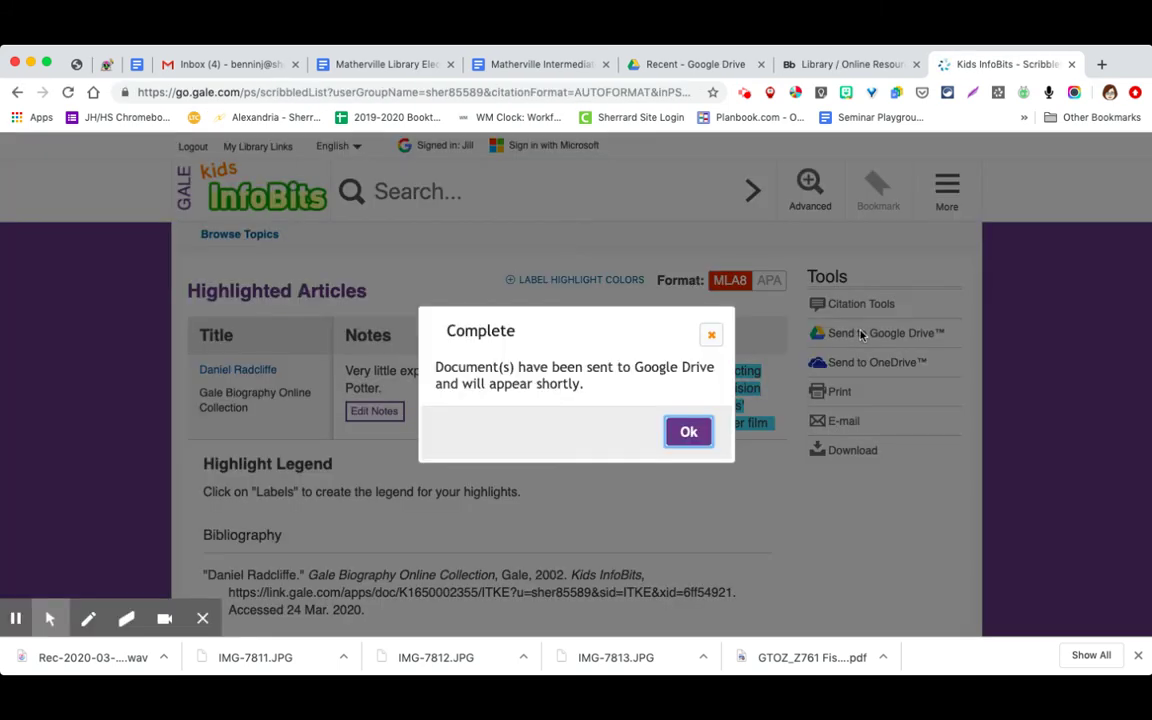
{"action": "left_click", "coordinate": [689, 432]}
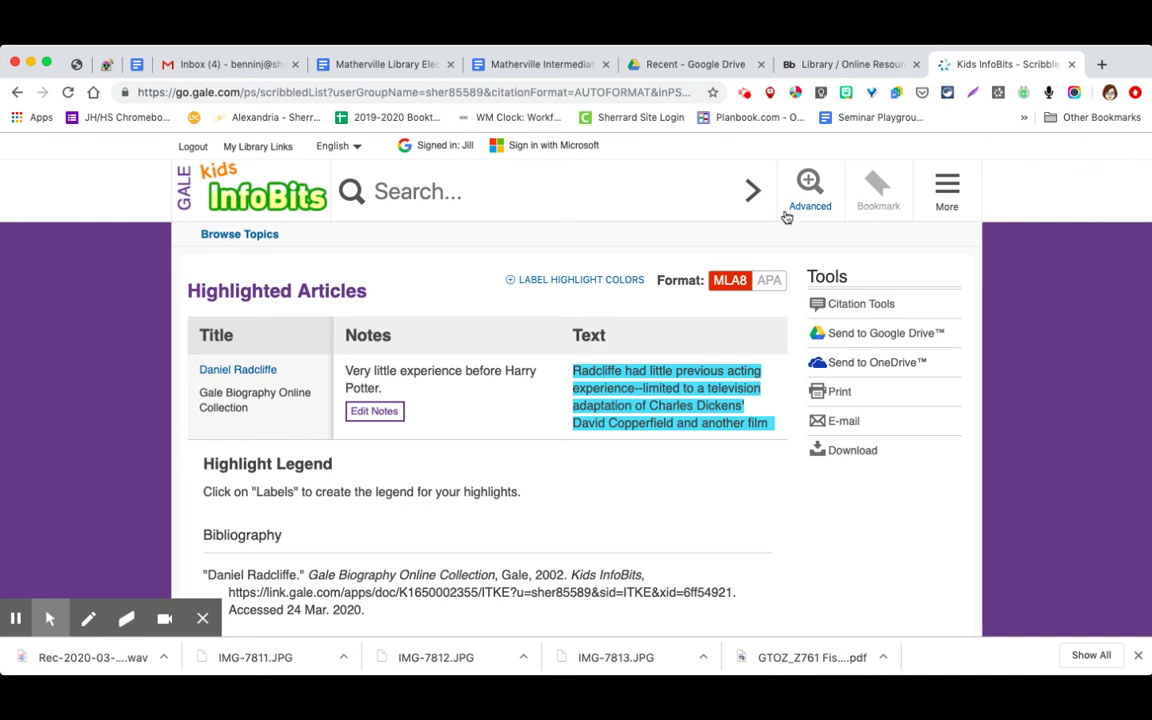
Open Advanced Search, look over its search options and choose After as the publication date filter.
{"action": "left_click", "coordinate": [811, 182]}
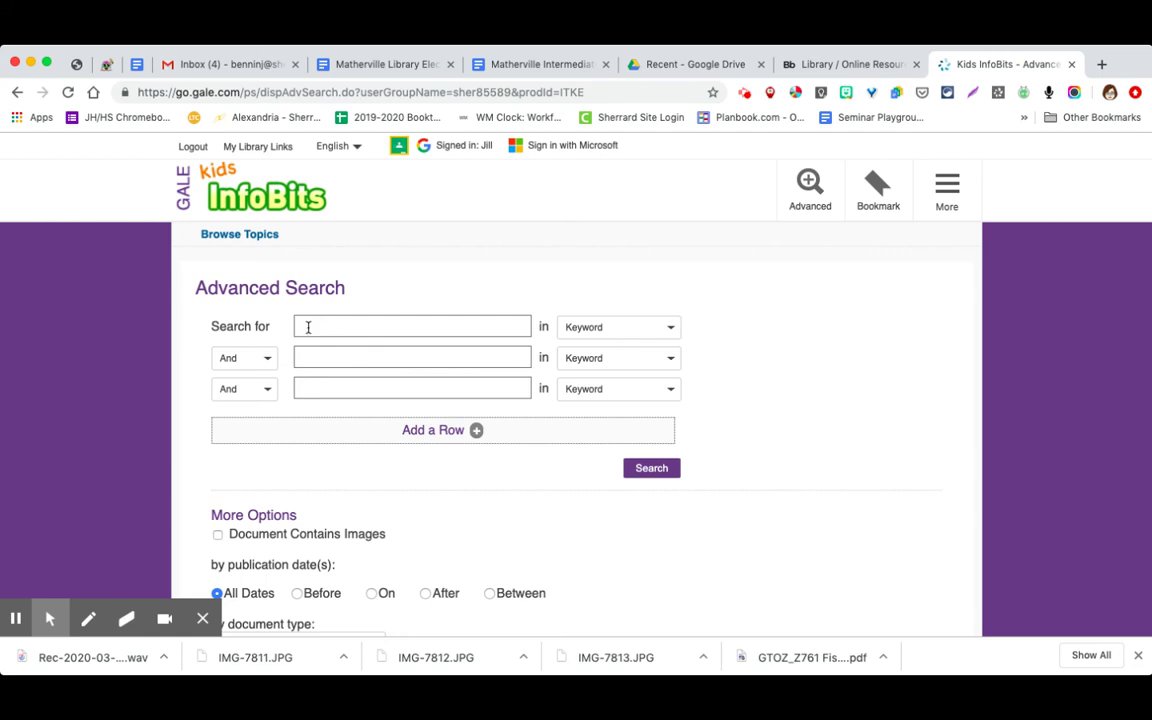
{"action": "scroll", "coordinate": [565, 557], "scroll_direction": "down", "scroll_amount": 5}
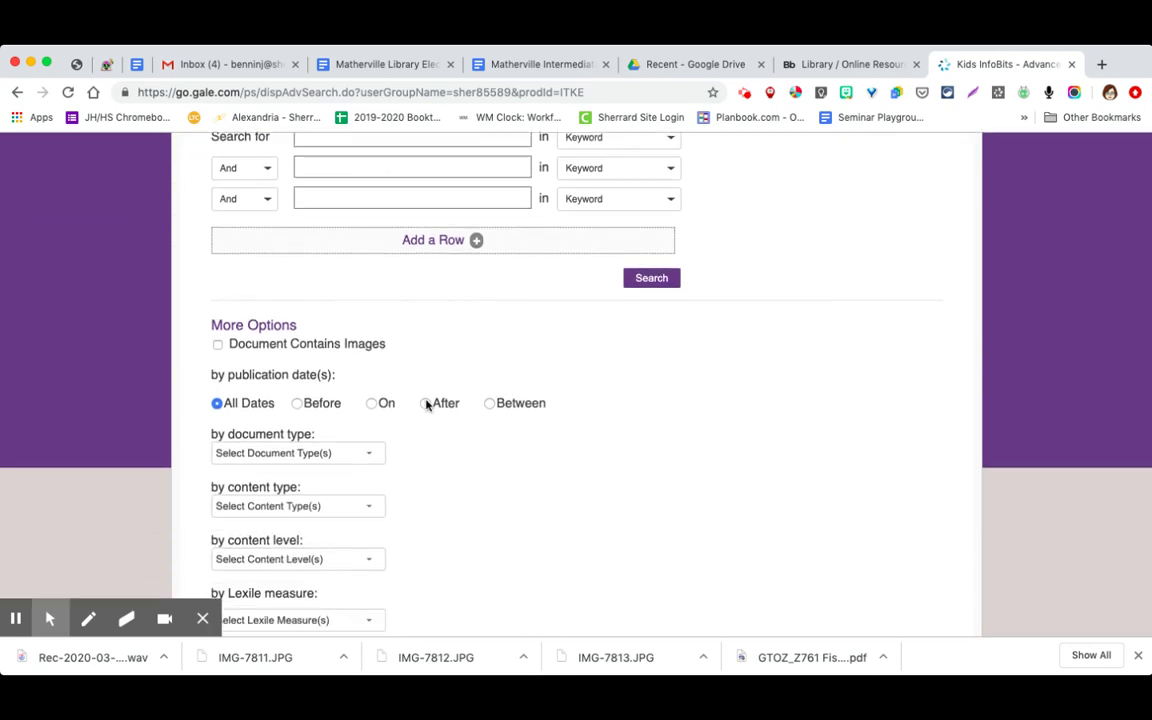
{"action": "left_click", "coordinate": [427, 404]}
{"action": "left_click", "coordinate": [573, 364]}
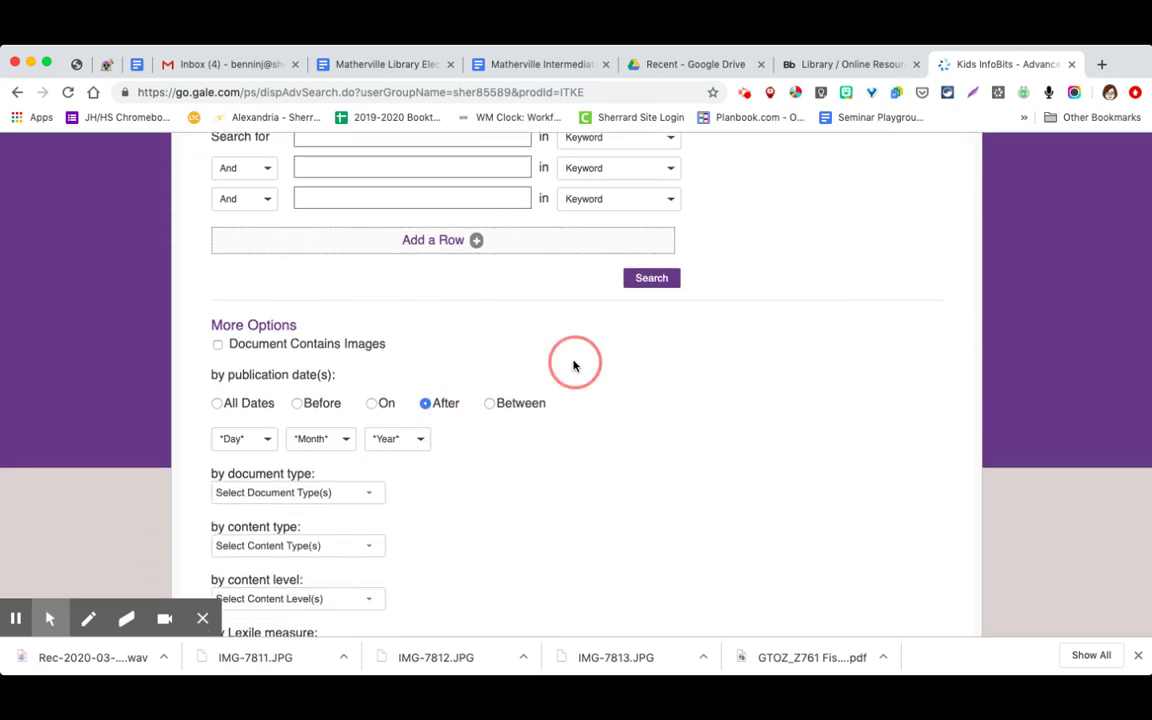
{"action": "scroll", "coordinate": [634, 276], "scroll_direction": "up", "scroll_amount": 5}
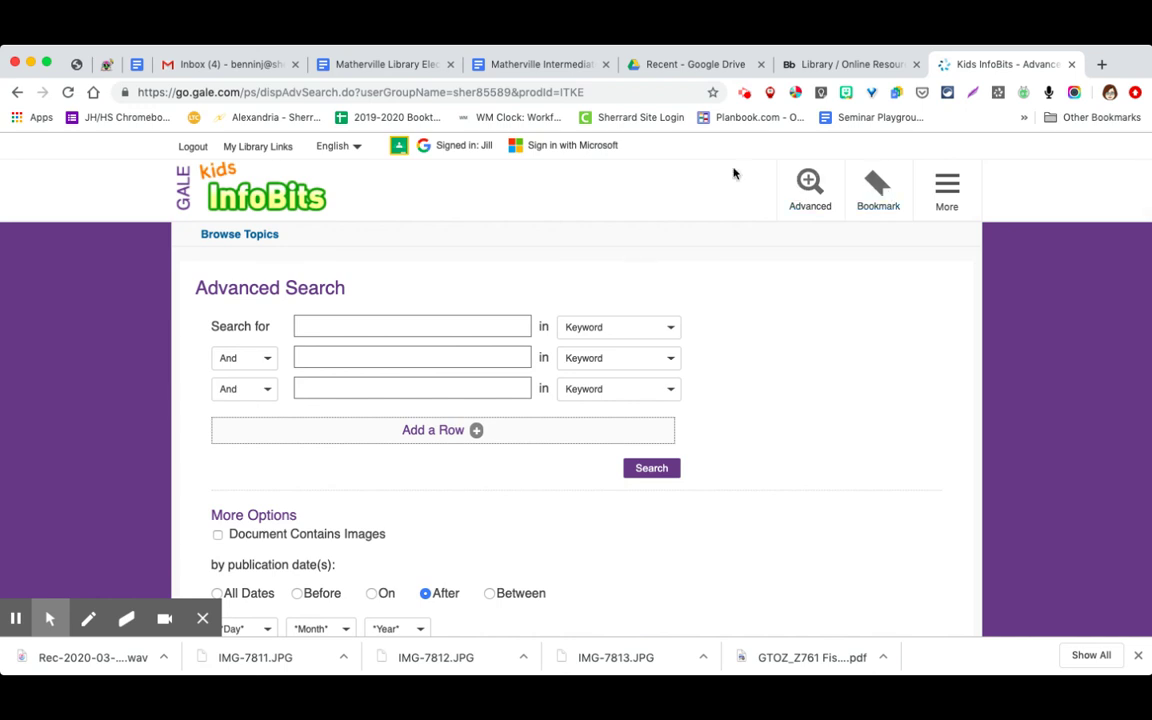
Return to the Kids InfoBits home page and open Government and Political Leaders under Social Studies.
{"action": "left_click", "coordinate": [221, 199]}
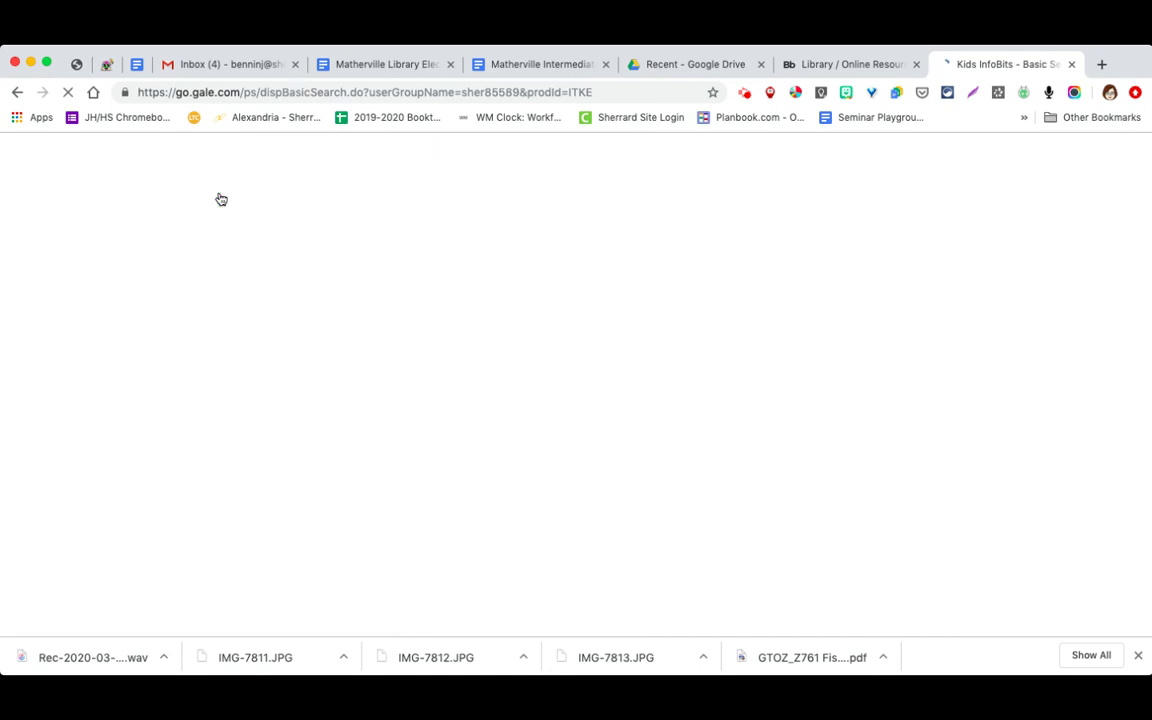
{"action": "scroll", "coordinate": [910, 251], "scroll_direction": "down", "scroll_amount": 5}
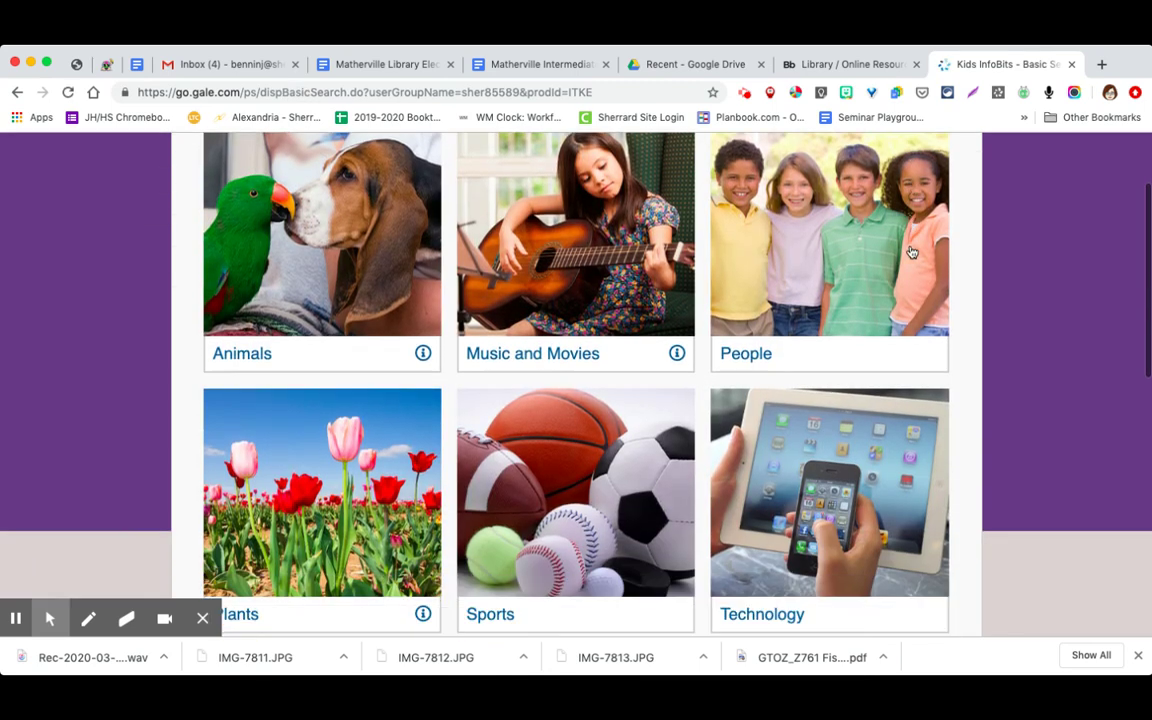
{"action": "scroll", "coordinate": [912, 251], "scroll_direction": "down", "scroll_amount": 3}
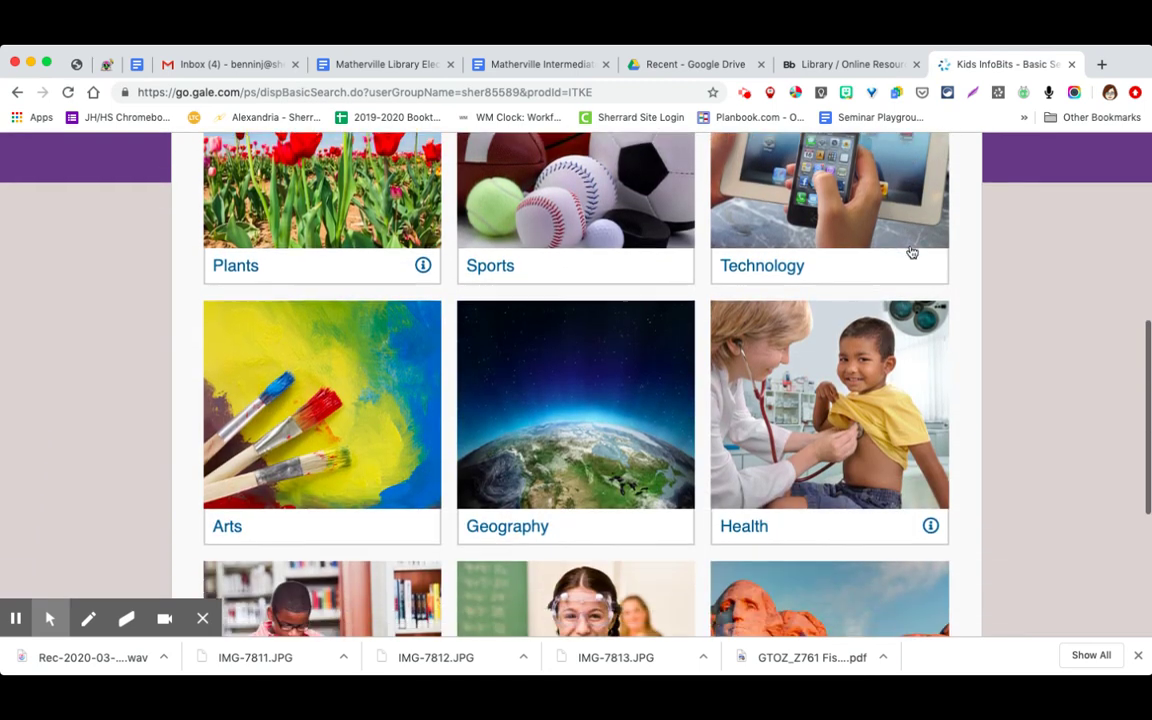
{"action": "scroll", "coordinate": [912, 251], "scroll_direction": "down", "scroll_amount": 2}
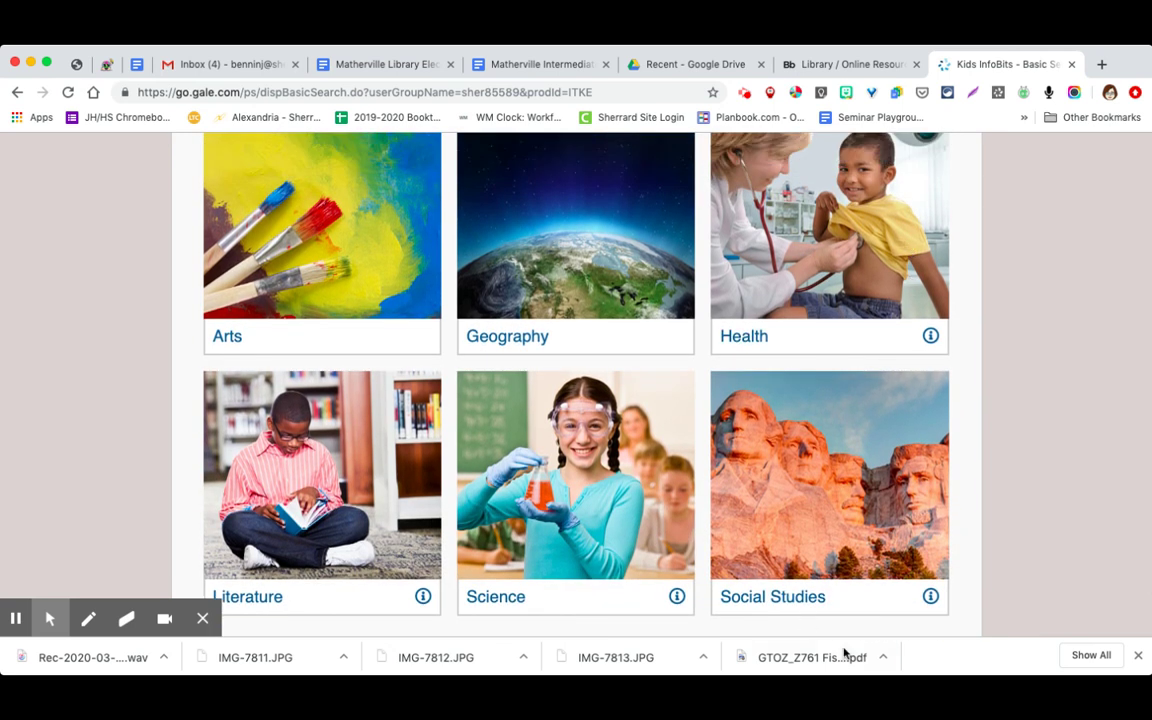
{"action": "left_click", "coordinate": [796, 588]}
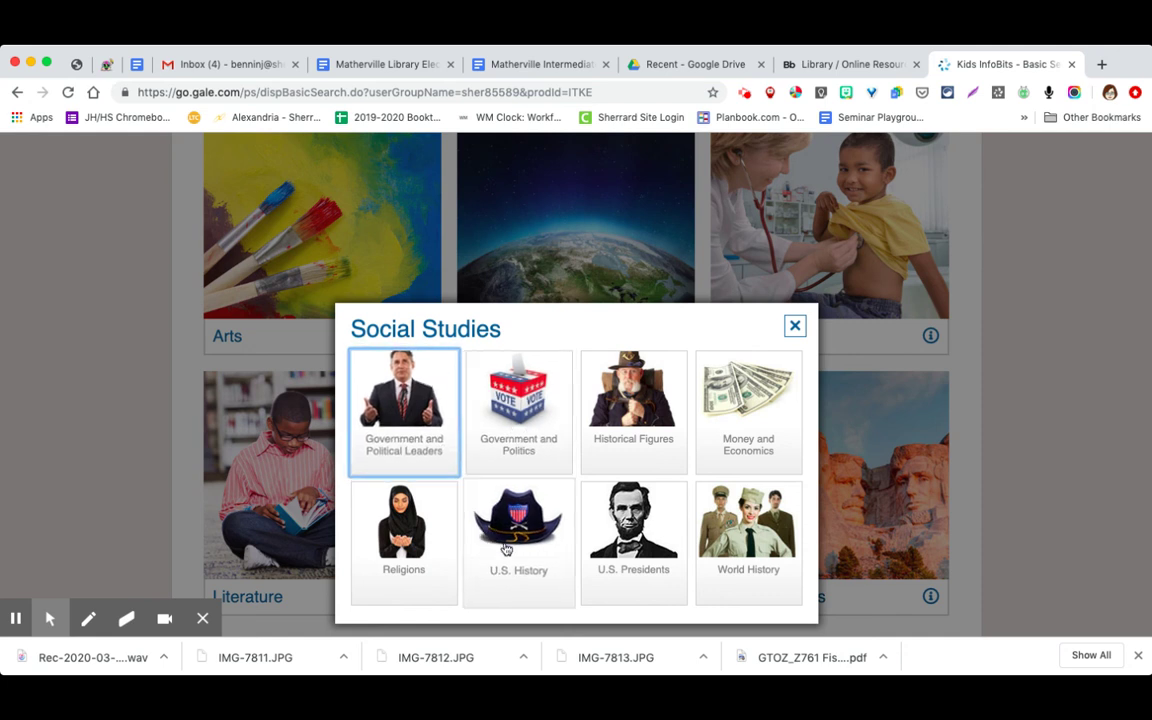
{"action": "left_click", "coordinate": [457, 453]}
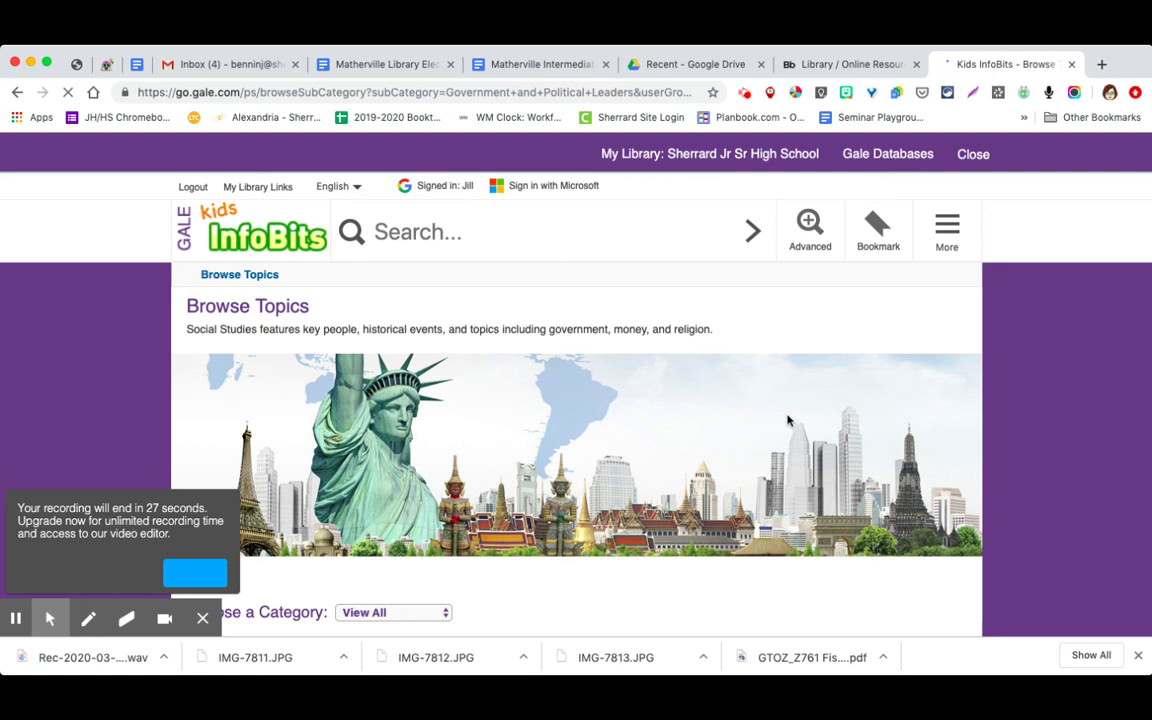
Look through the list of government and political leaders and open the Elizabeth II (United Kingdom) topic.
{"action": "scroll", "coordinate": [790, 421], "scroll_direction": "down", "scroll_amount": 2}
{"action": "scroll", "coordinate": [940, 445], "scroll_direction": "down", "scroll_amount": 1}
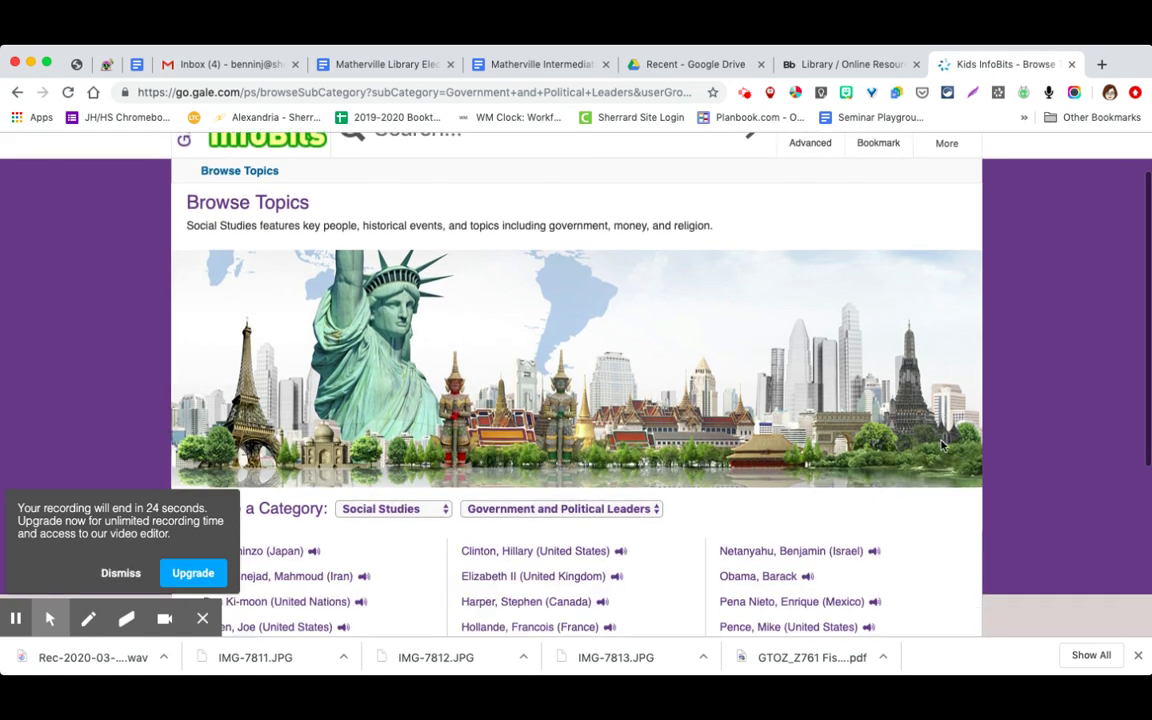
{"action": "scroll", "coordinate": [940, 445], "scroll_direction": "down", "scroll_amount": 5}
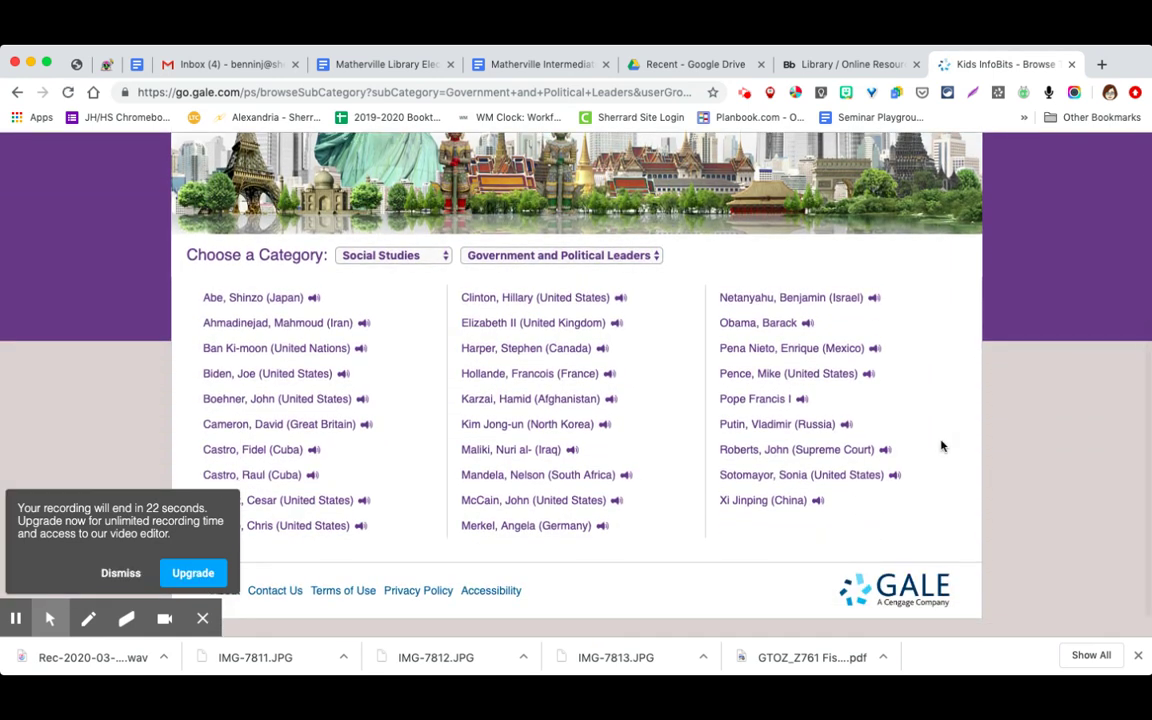
{"action": "scroll", "coordinate": [940, 445], "scroll_direction": "up", "scroll_amount": 3}
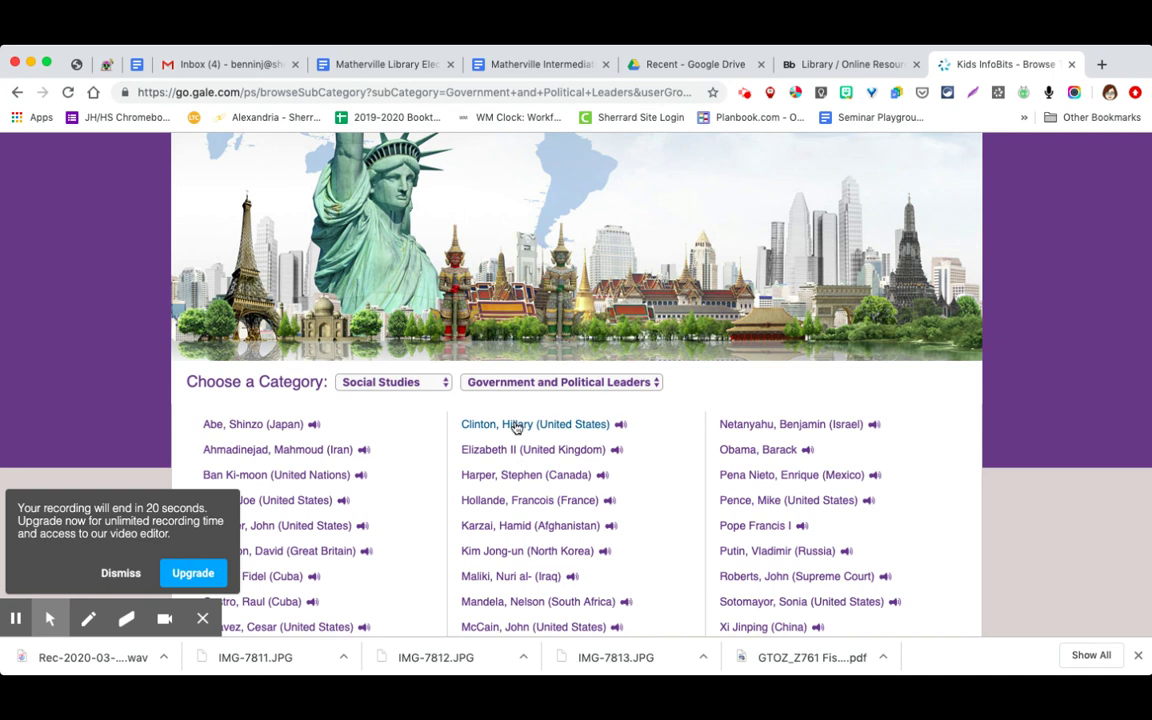
{"action": "left_click", "coordinate": [514, 455]}
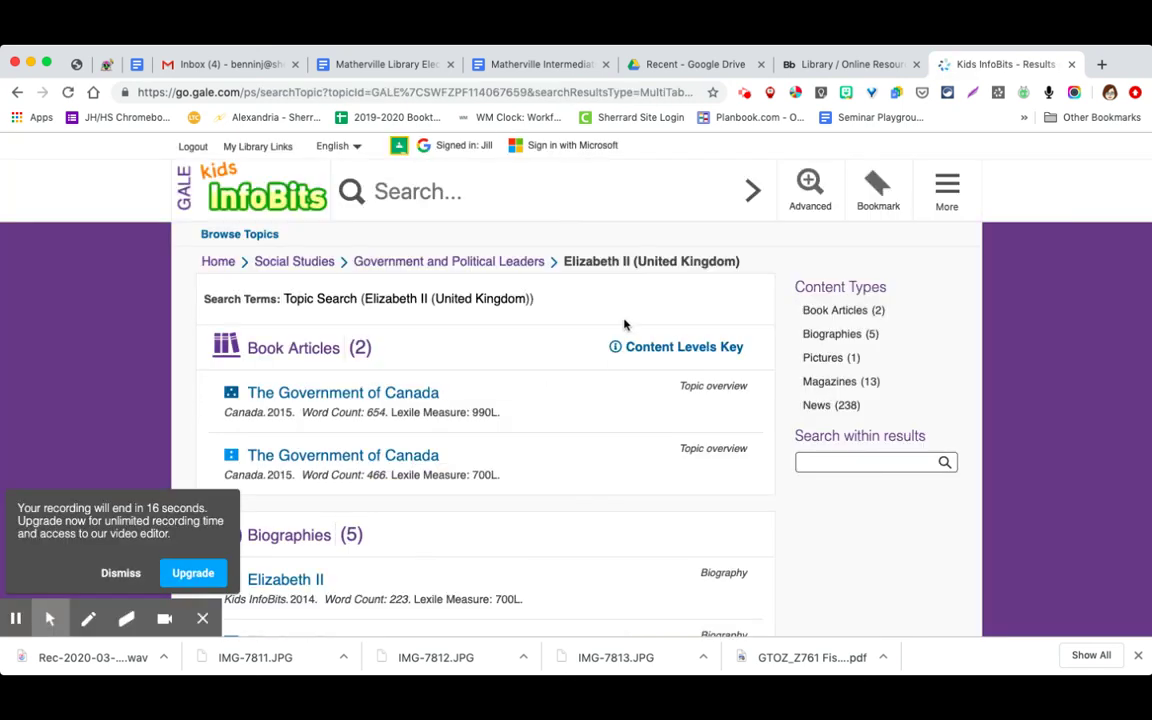
Open the first book article, The Government of Canada, and display its Citation Tools.
{"action": "left_click", "coordinate": [381, 395]}
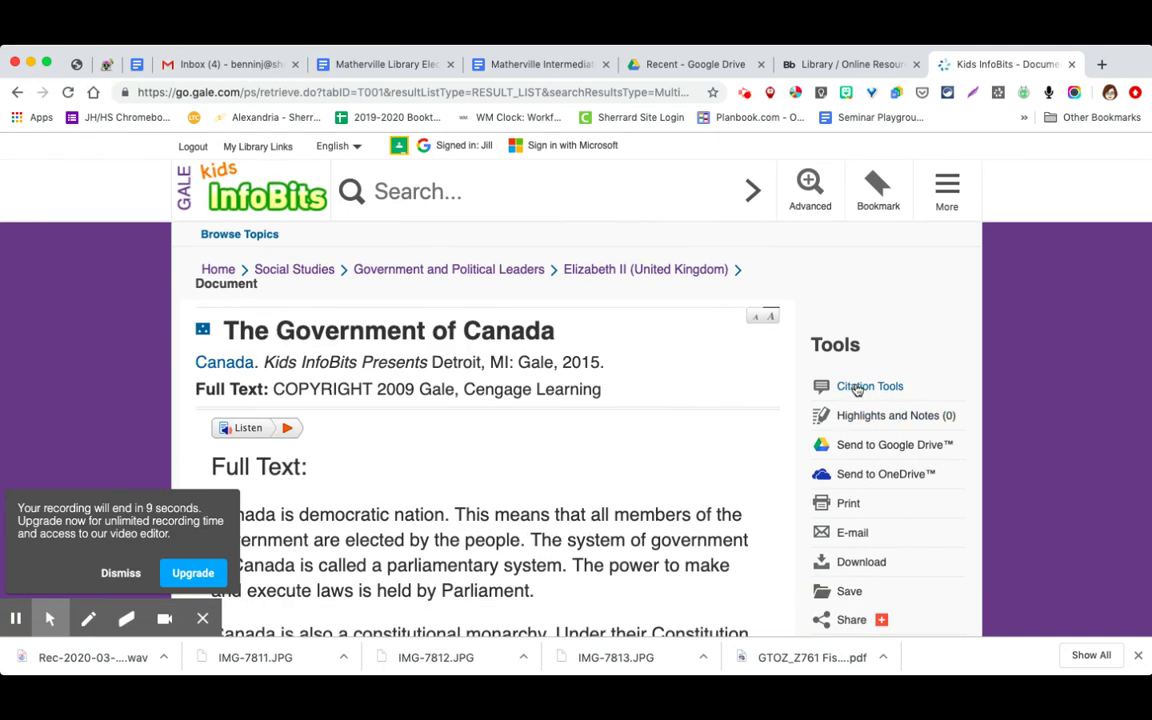
{"action": "left_click", "coordinate": [857, 388]}
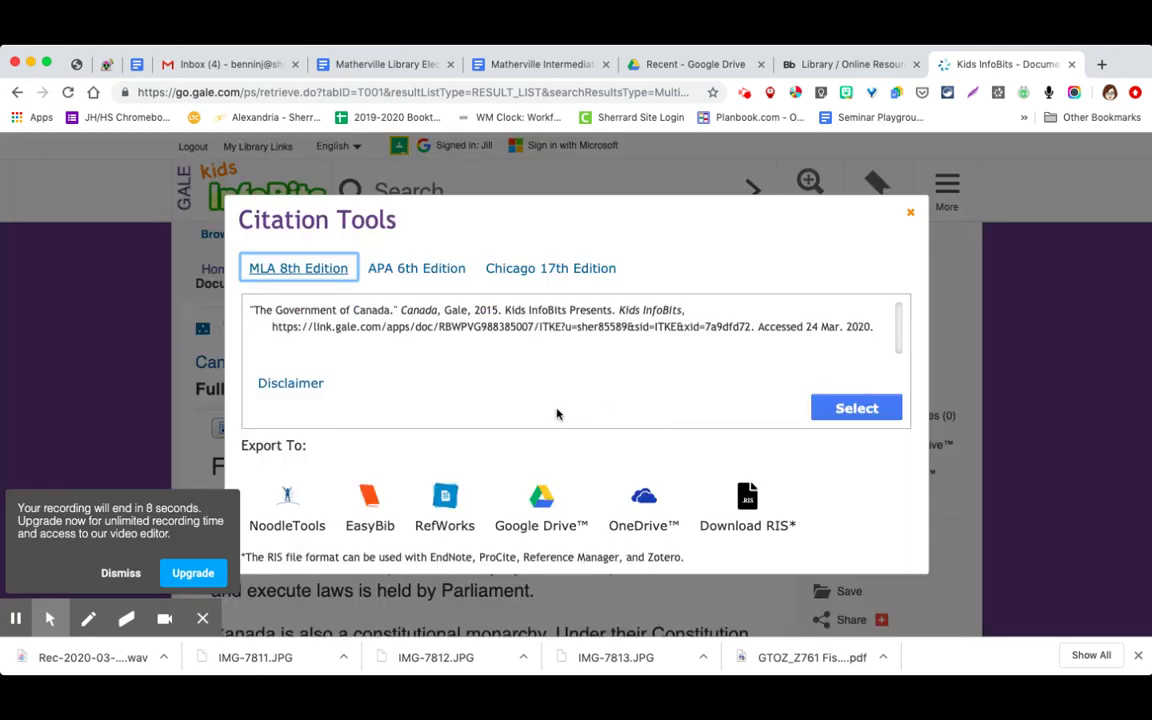